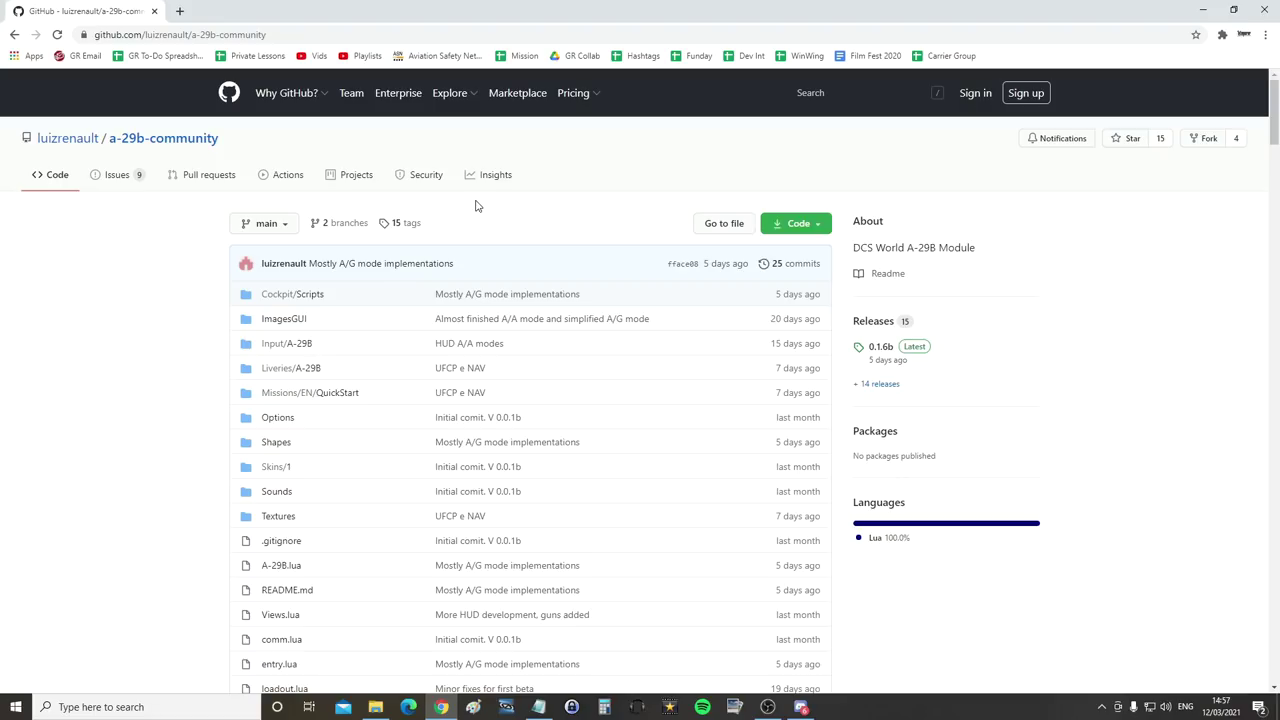
Step: Open the A-29B repository's code download options, and copy the a-29b-community-main folder from the downloaded zip in Downloads
left_click(824, 232)
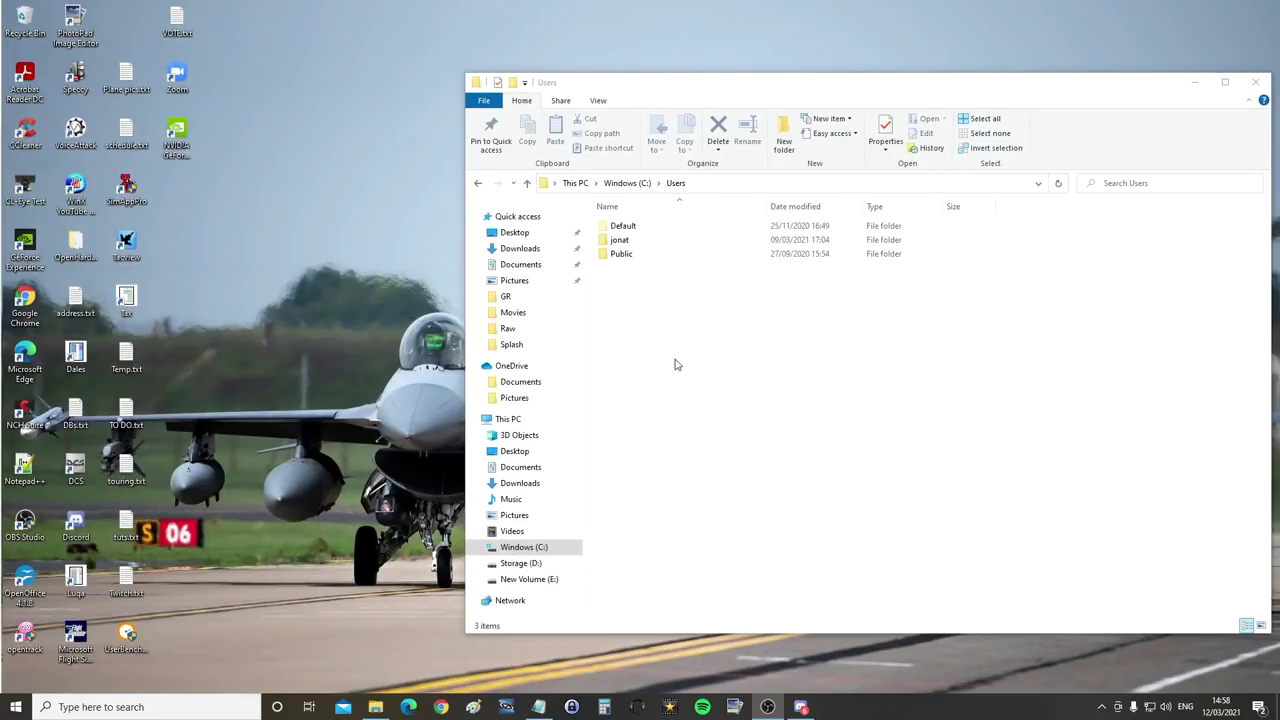
left_click(519, 486)
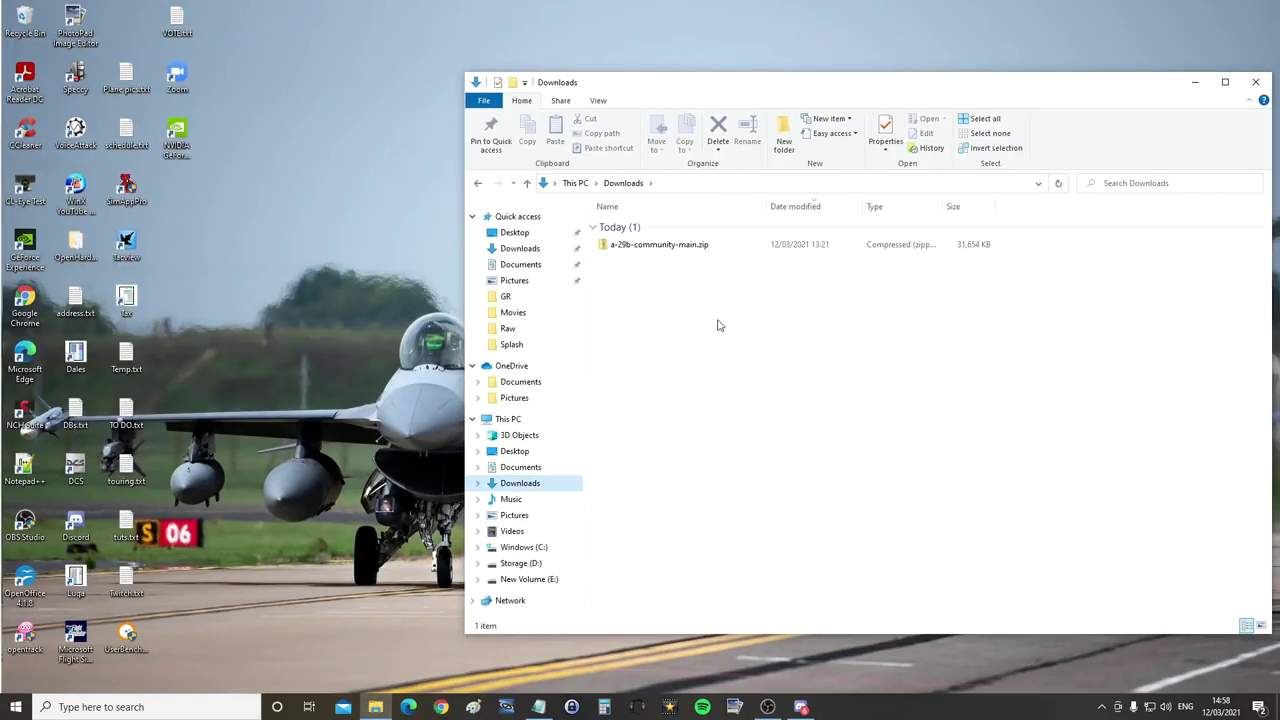
double_click(658, 251)
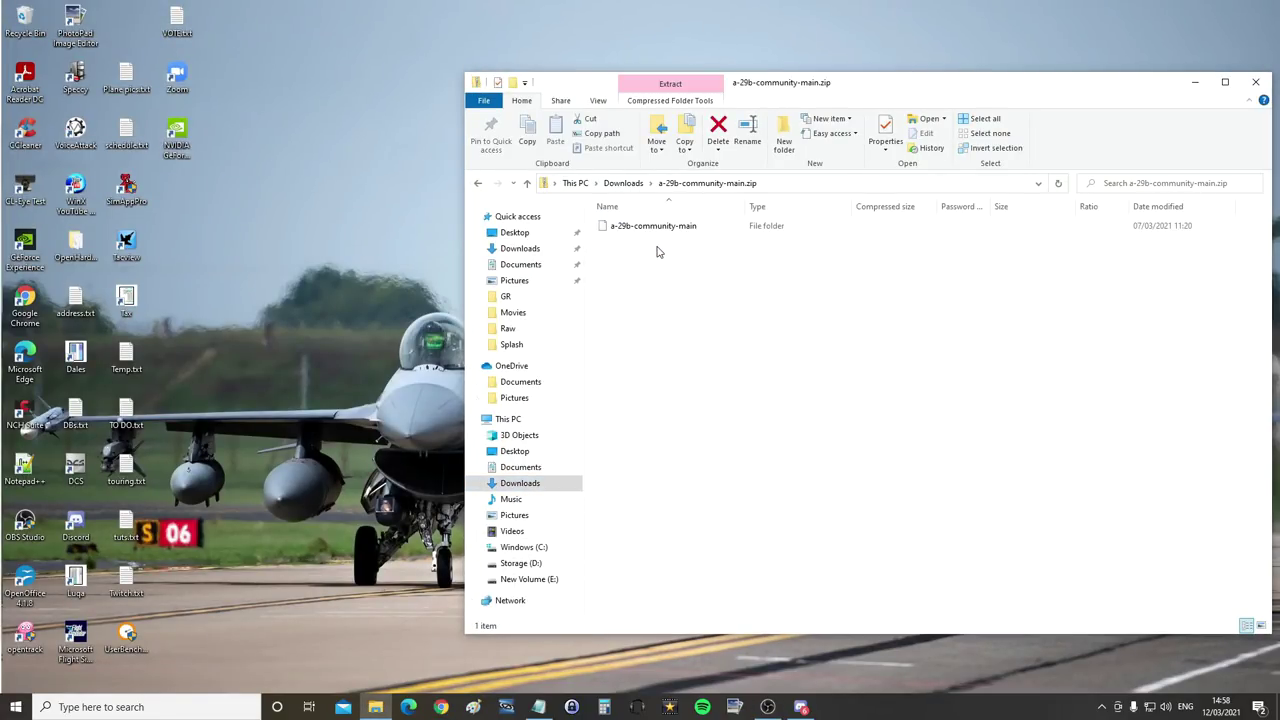
right_click(632, 227)
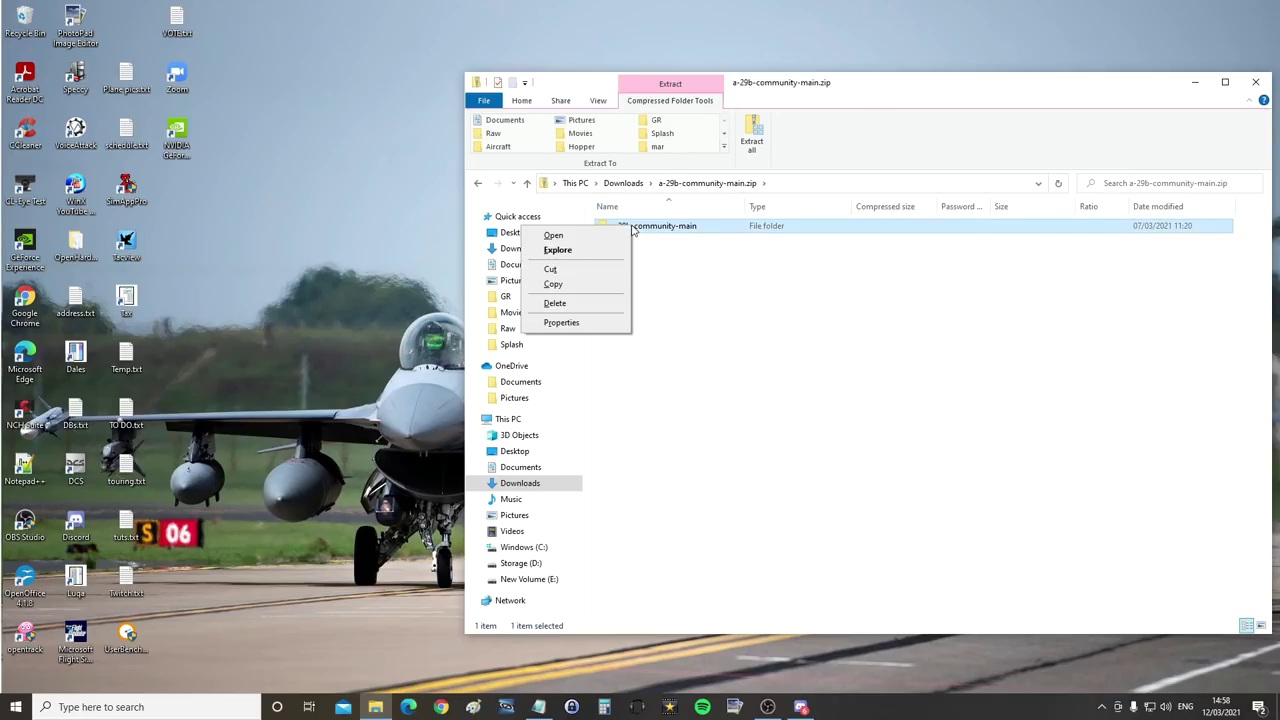
left_click(554, 286)
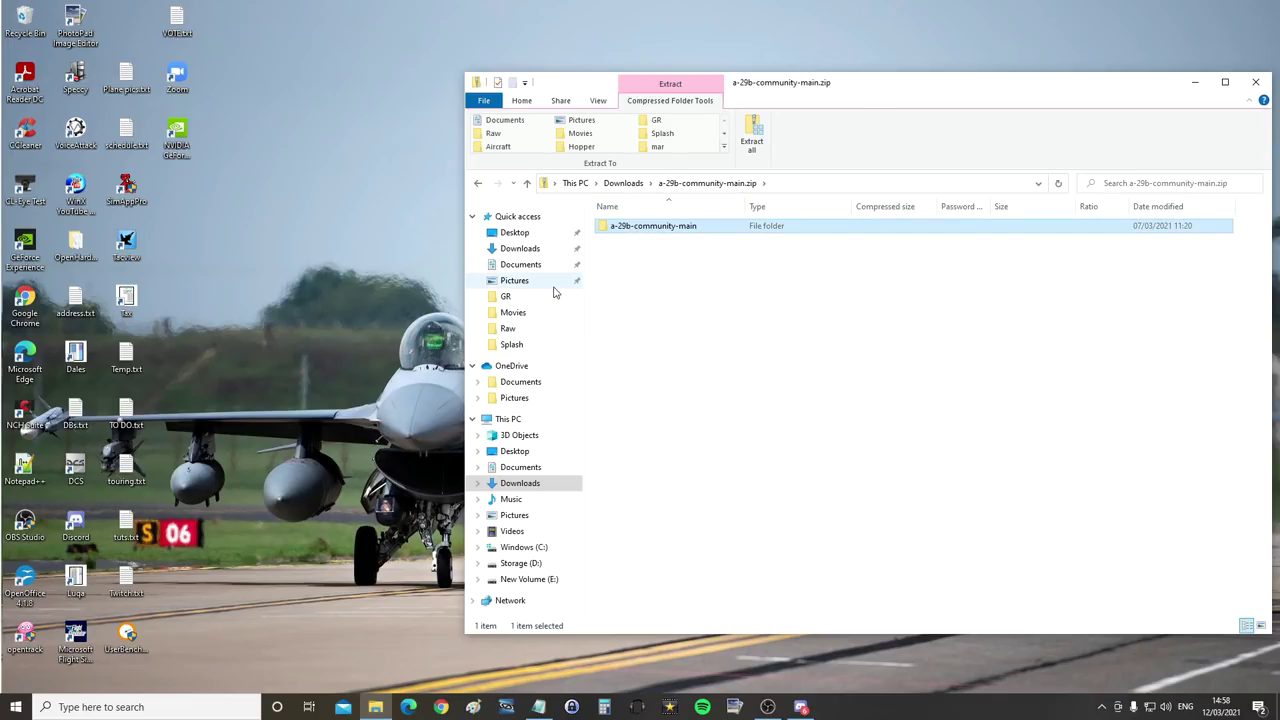
left_click(733, 318)
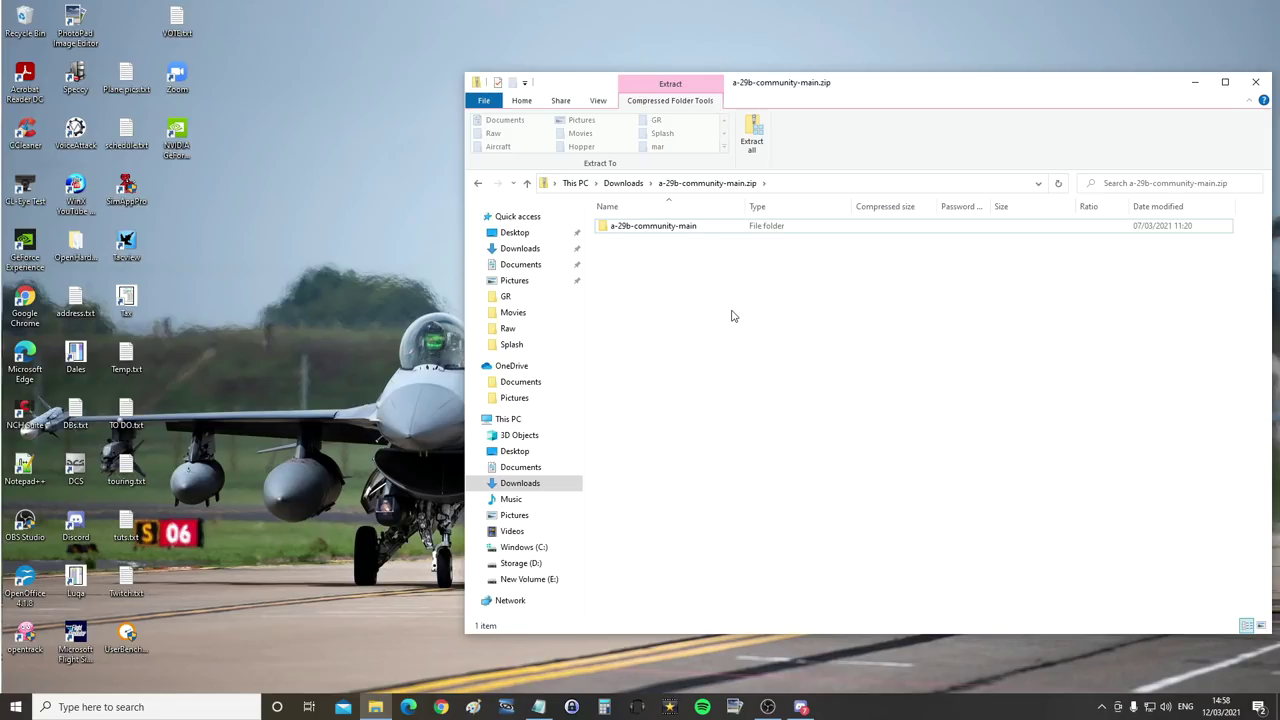
Step: Open the Mods\Aircraft folder of DCS.openbeta, under Saved Games in the user's profile on the C: drive
left_click(530, 548)
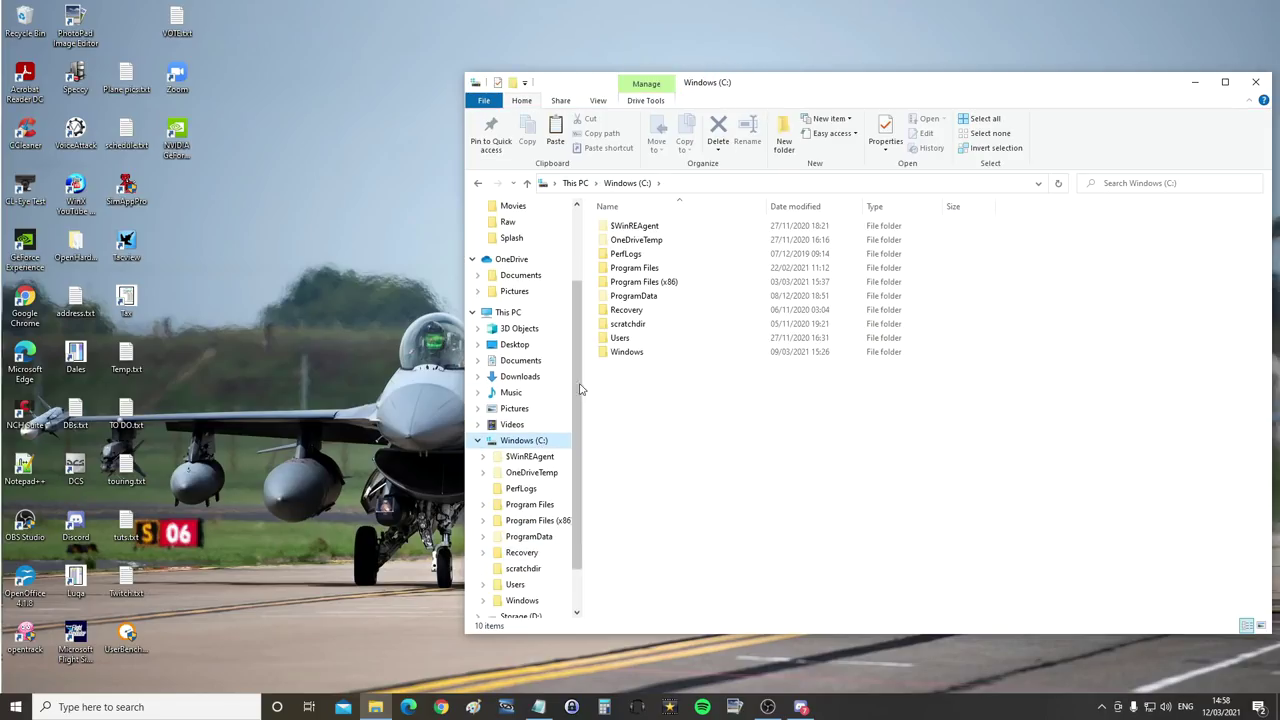
double_click(614, 343)
double_click(624, 241)
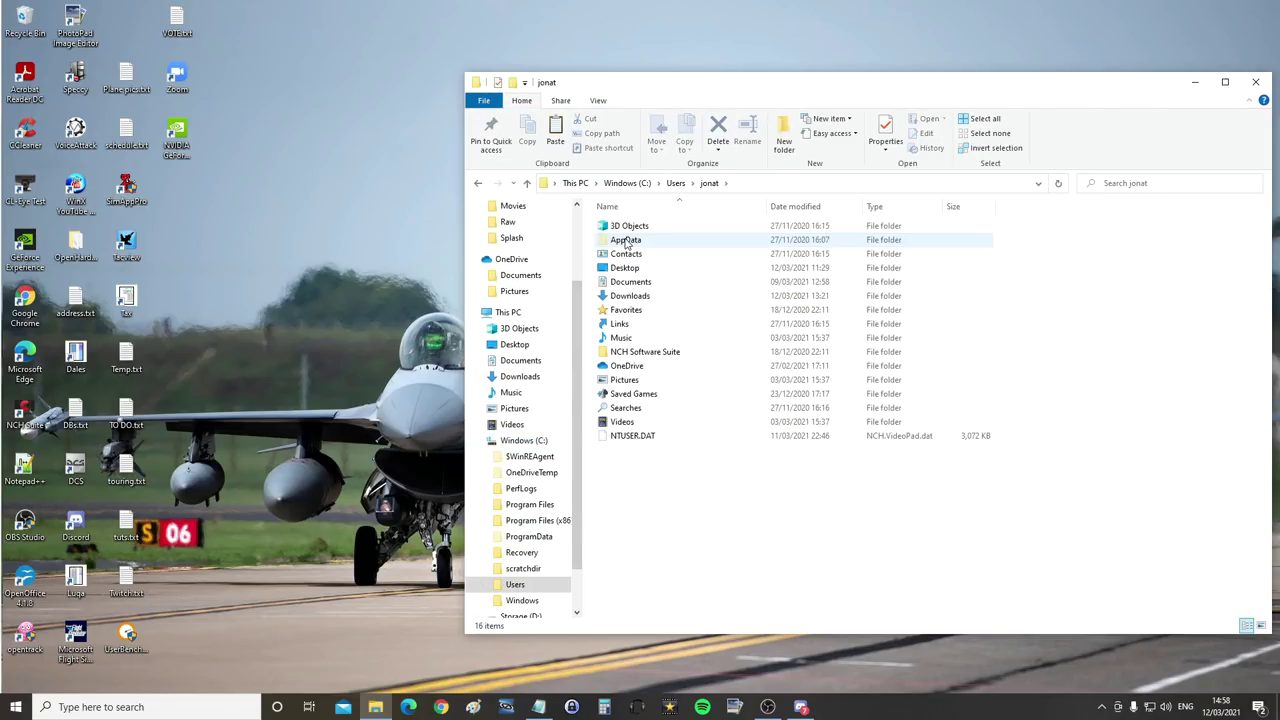
double_click(645, 398)
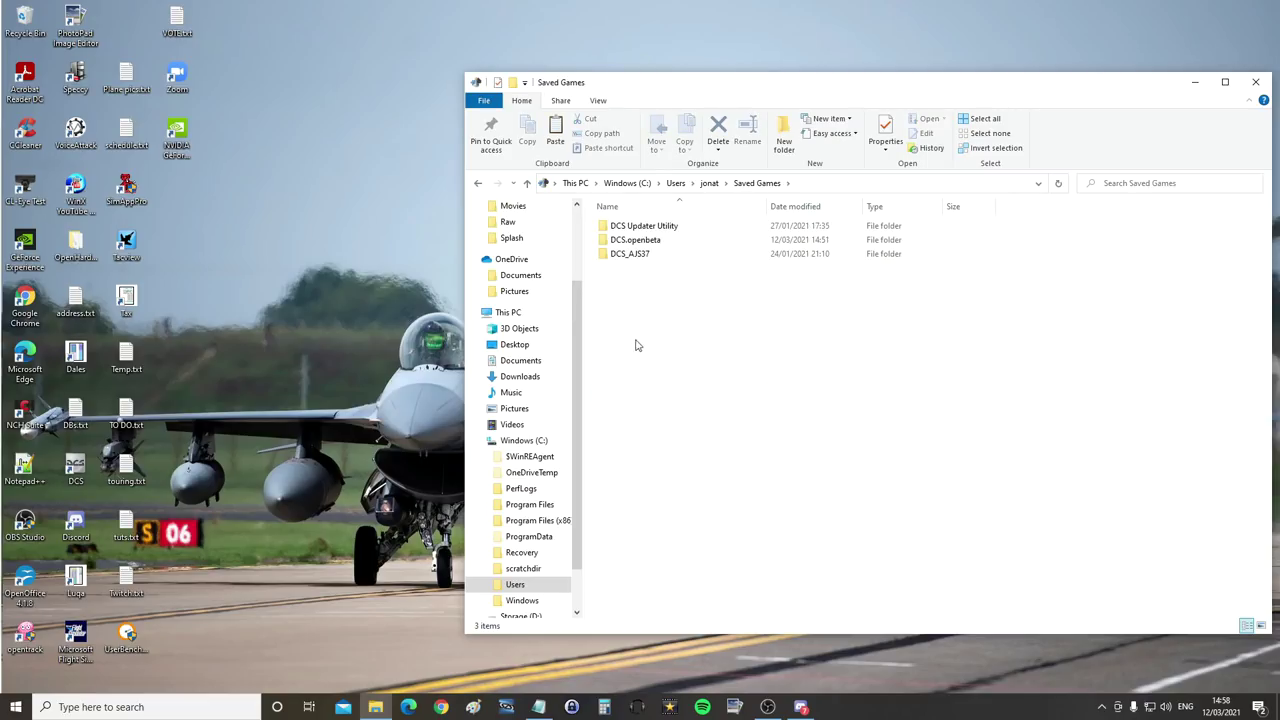
left_click(618, 242)
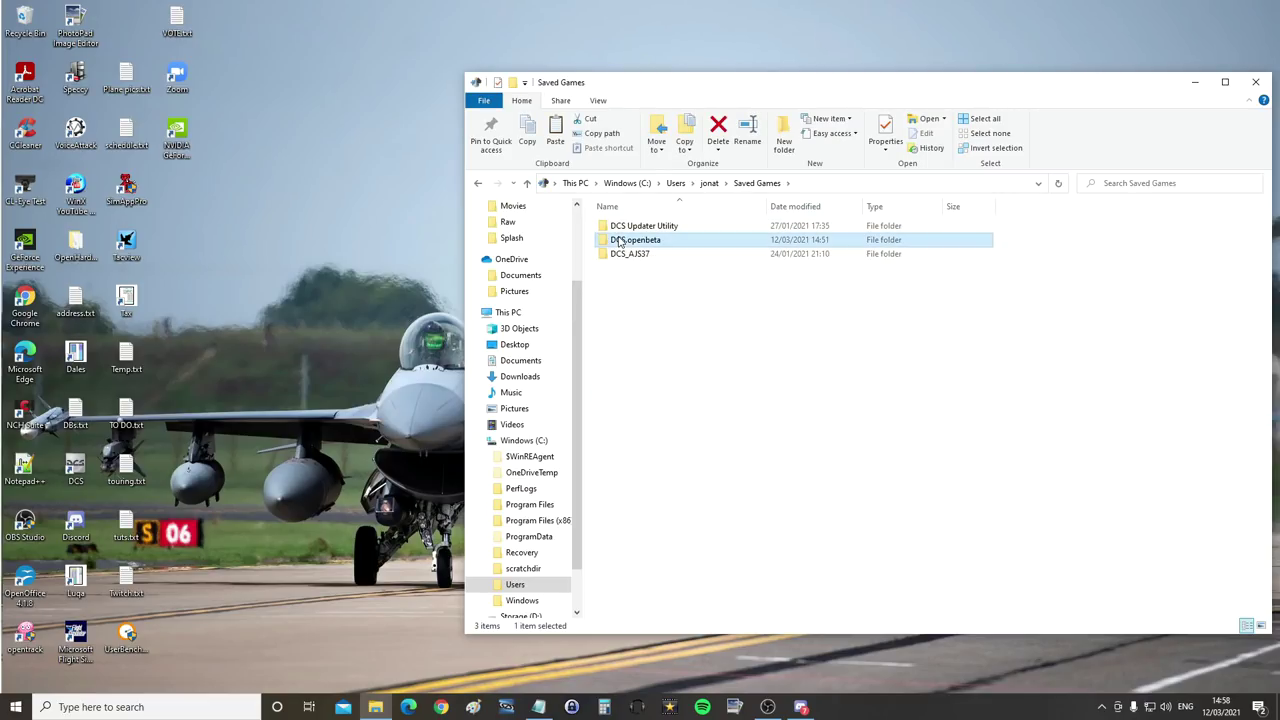
double_click(618, 245)
left_click(624, 396)
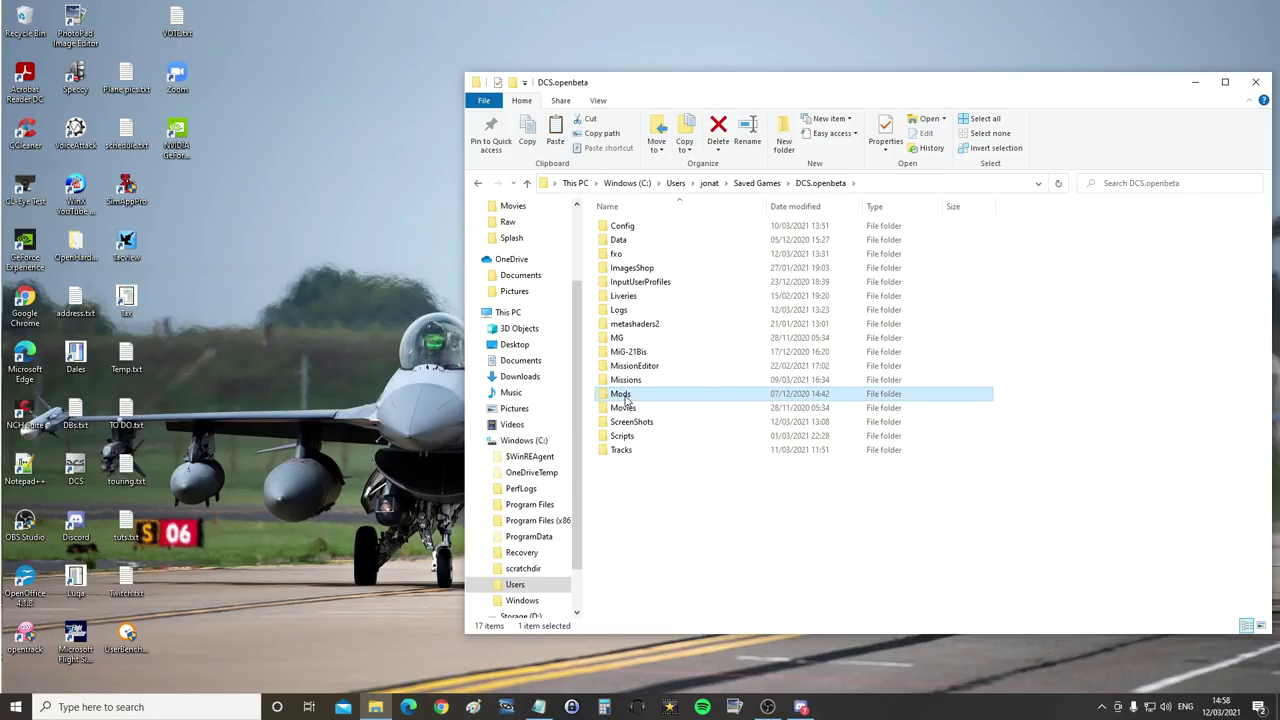
double_click(624, 396)
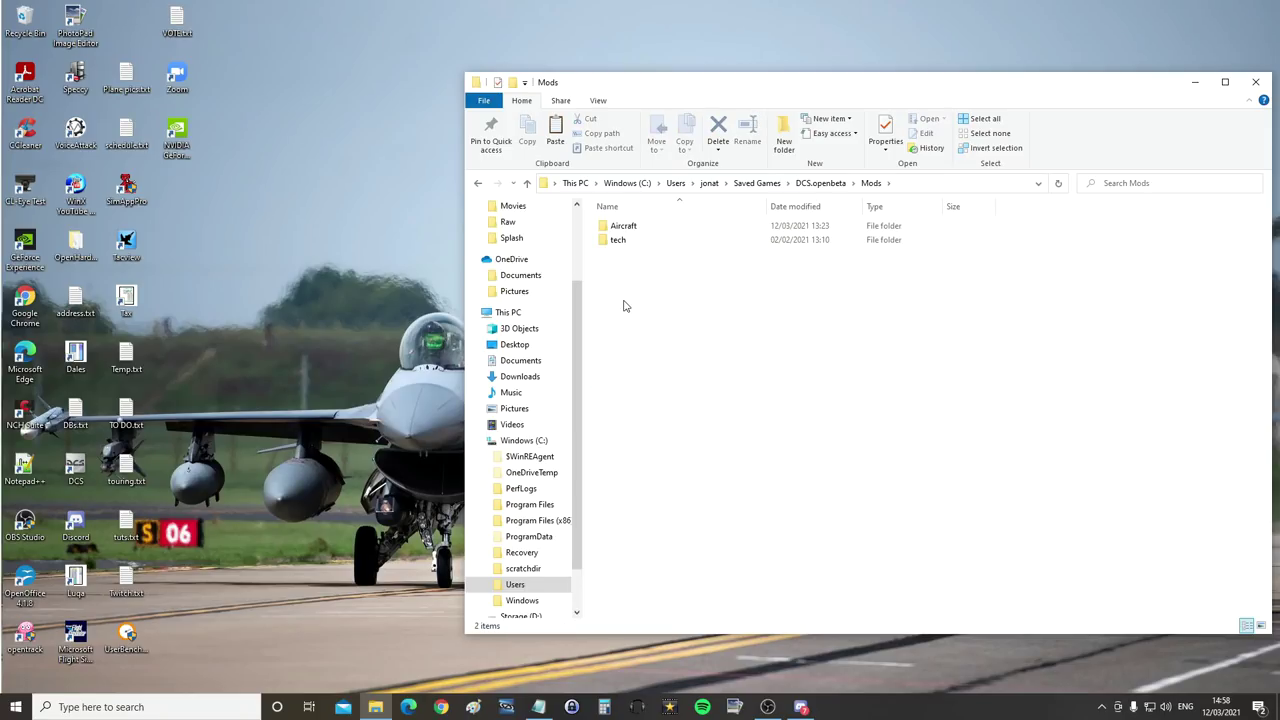
double_click(624, 226)
Step: Check the Aircraft folder for the a-29b-community-main mod folder and close the file window
right_click(692, 320)
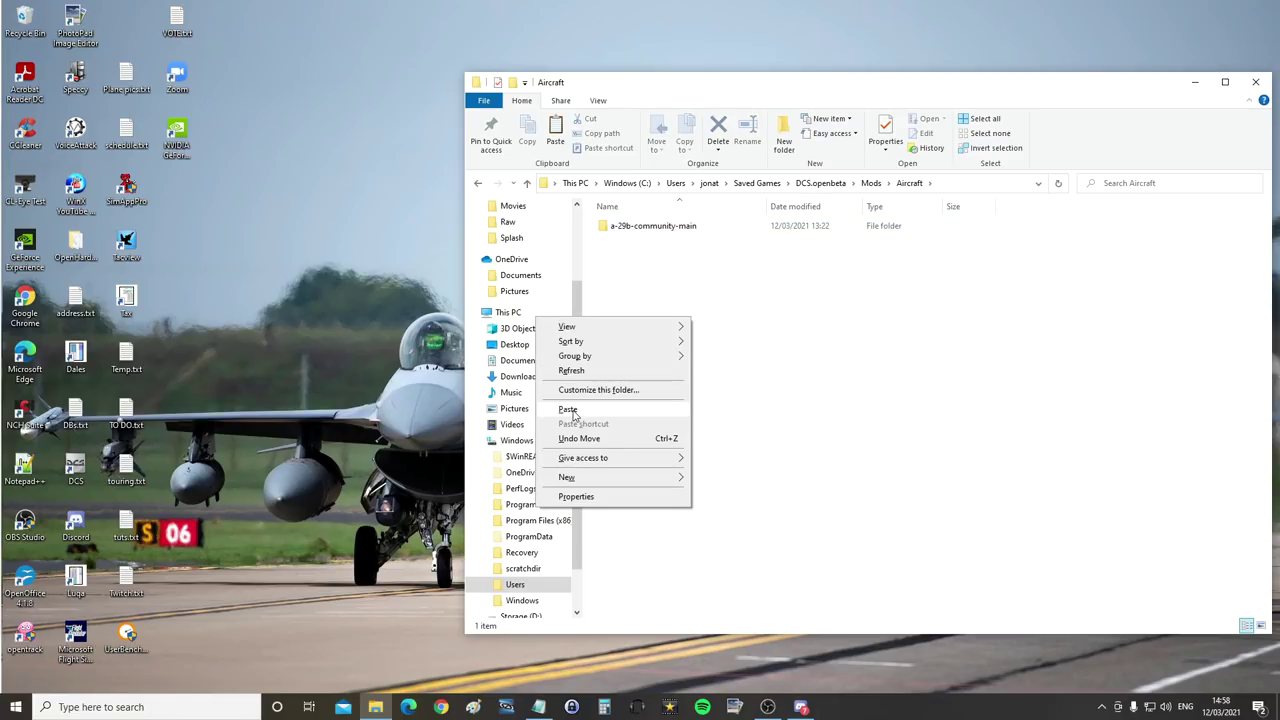
left_click(726, 297)
left_click(662, 230)
left_click(670, 264)
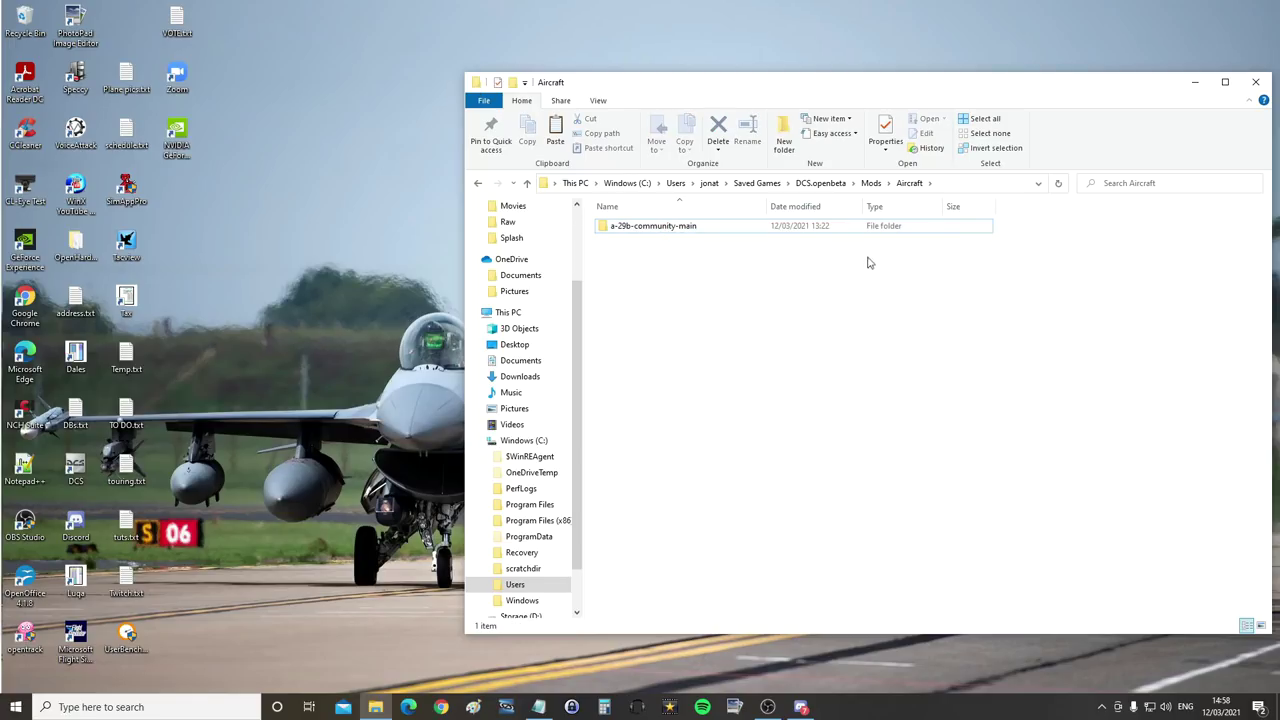
left_click(1258, 84)
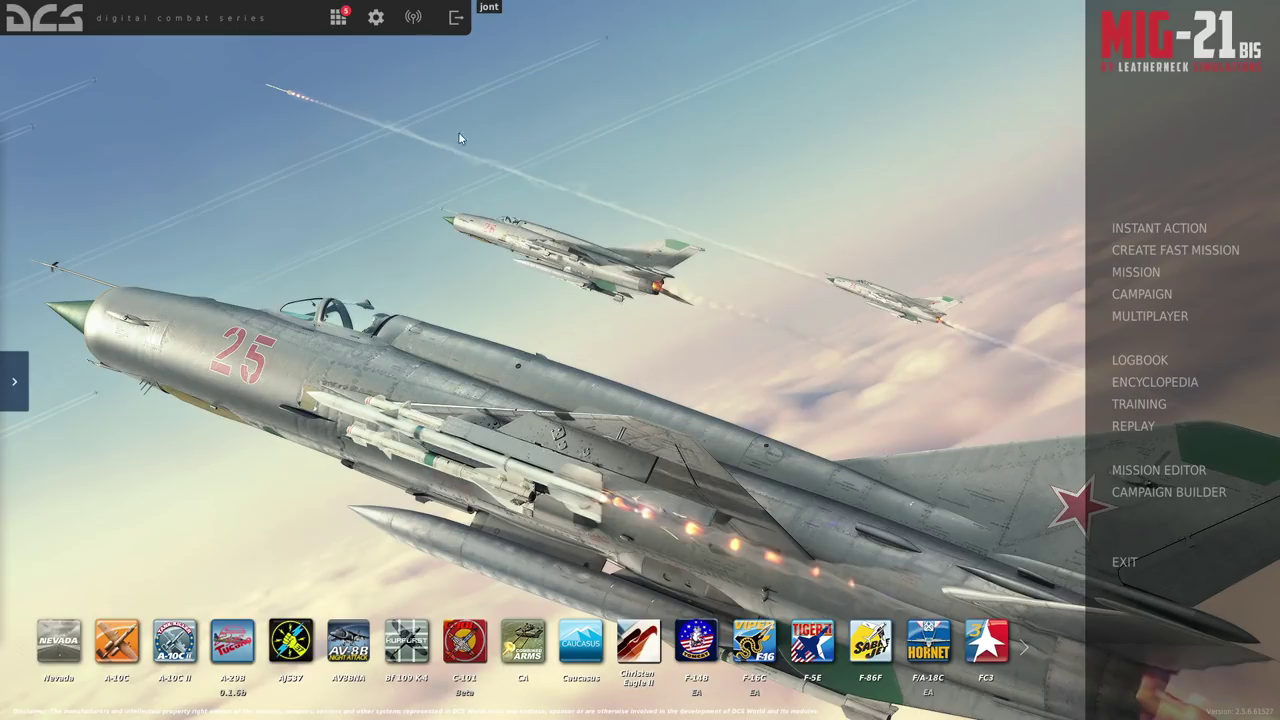
Step: In DCS, open the control options and choose the A-29B as the aircraft whose bindings are listed
left_click(375, 20)
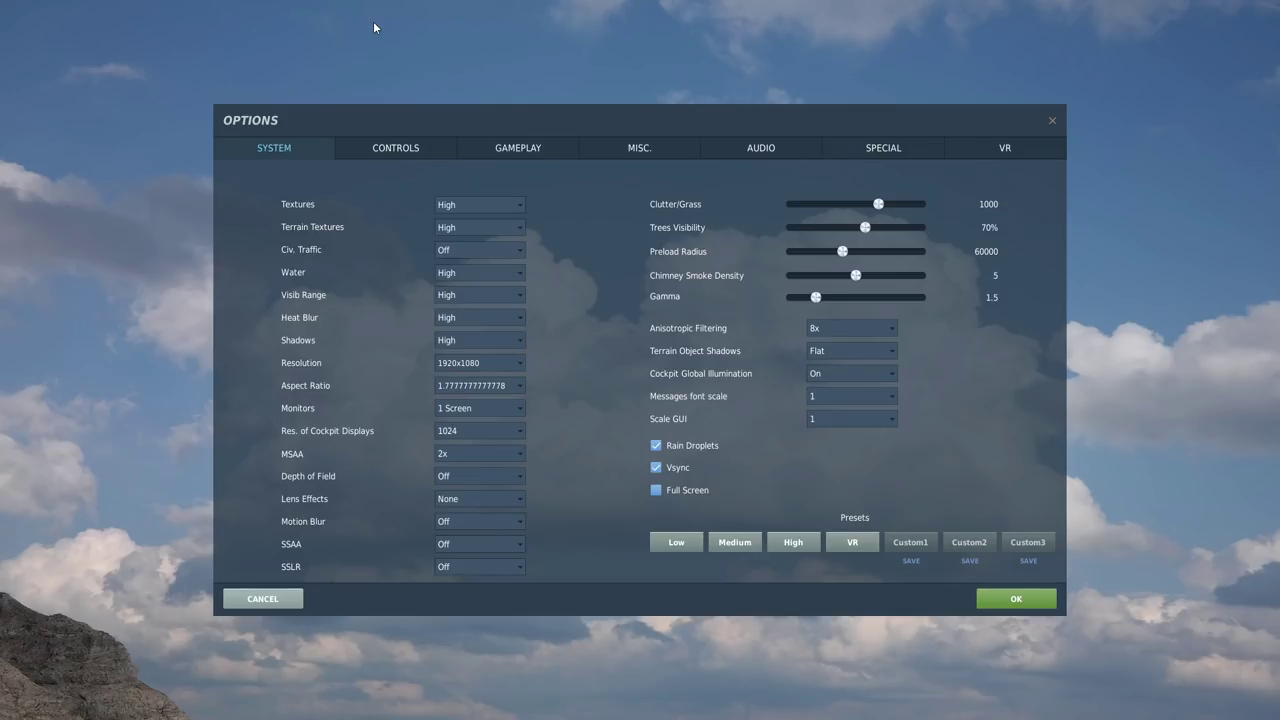
left_click(383, 150)
left_click(262, 172)
scroll(243, 216, "up", 10)
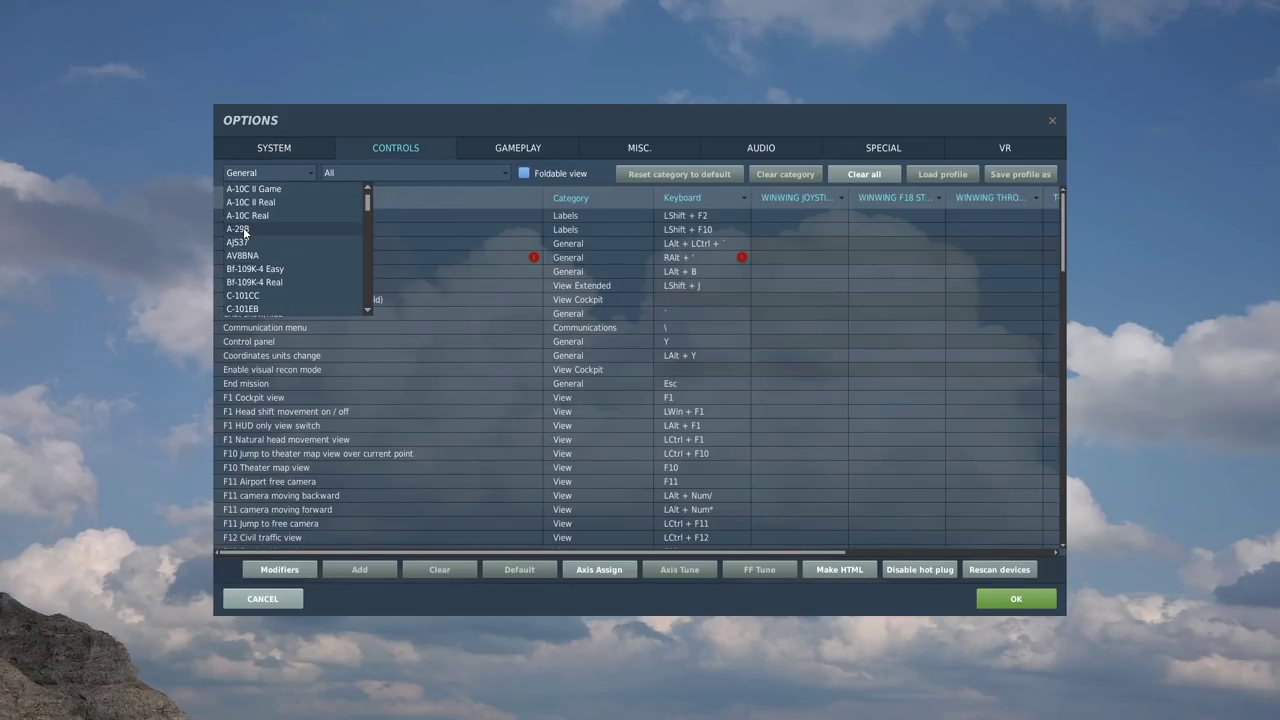
left_click(247, 254)
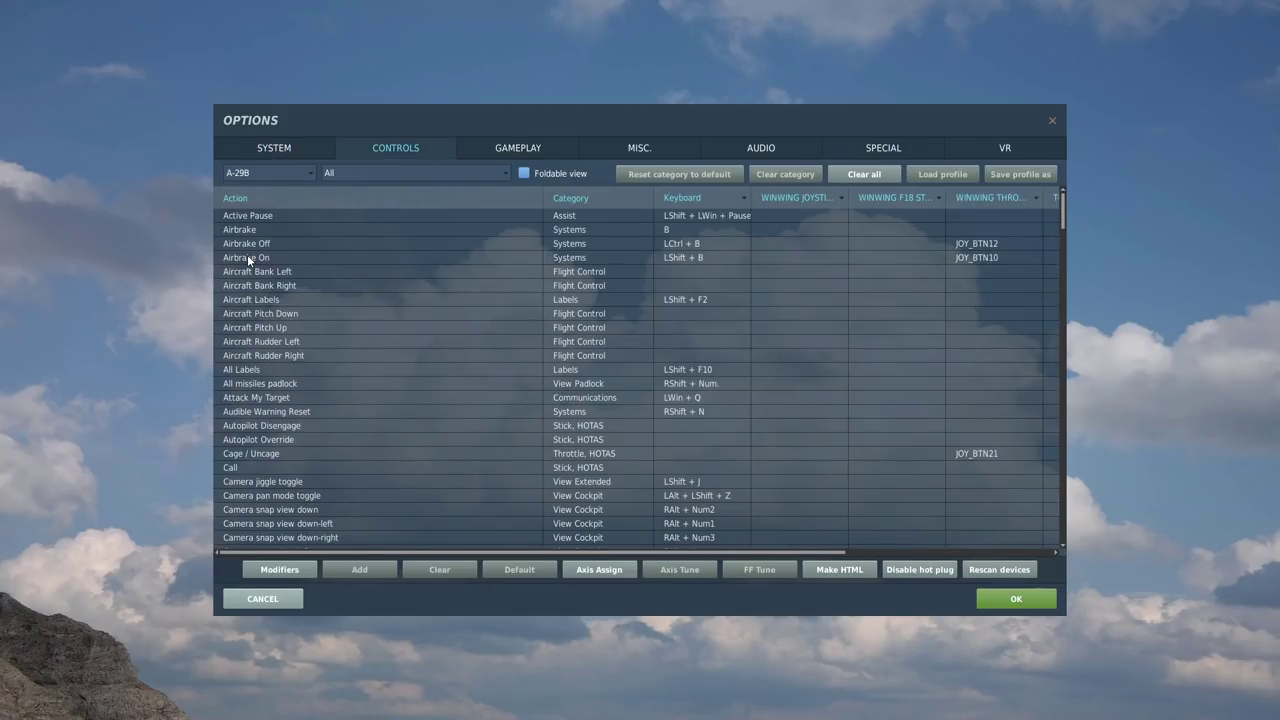
Step: Filter the A-29B bindings to Axis Commands and look over the assignments for each controller
left_click(504, 173)
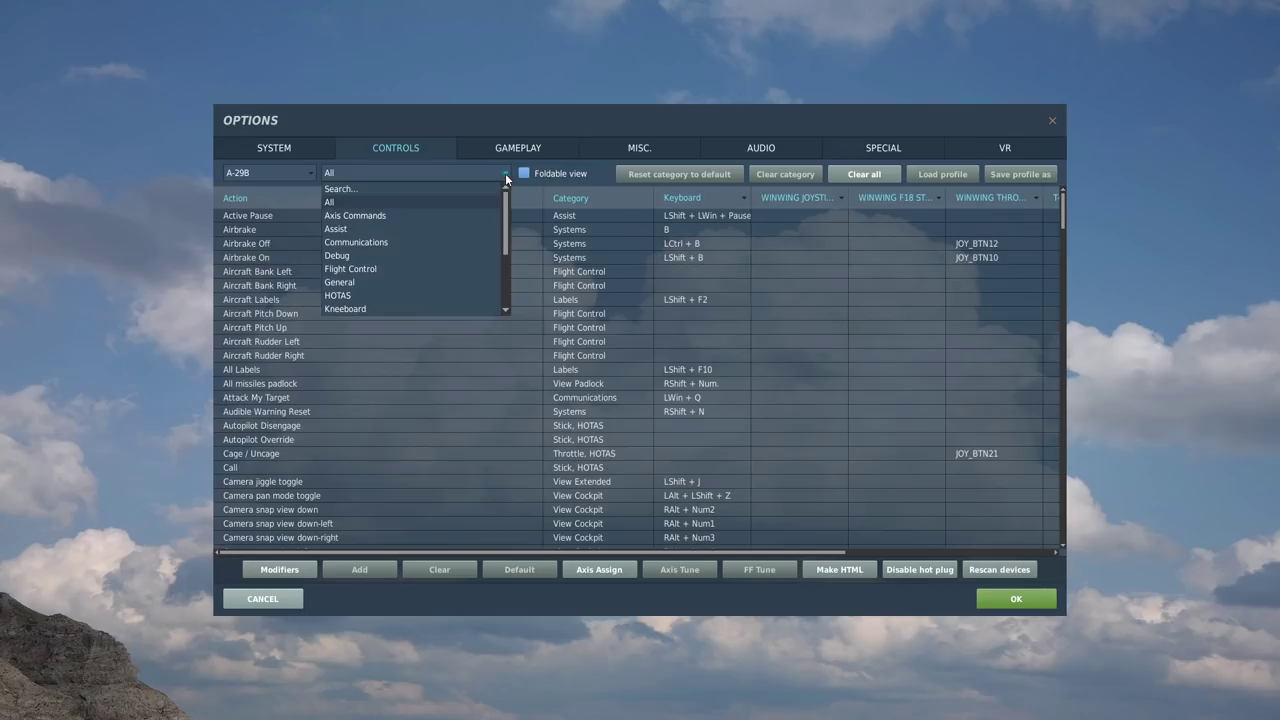
left_click(345, 217)
scroll(700, 340, "down", 2)
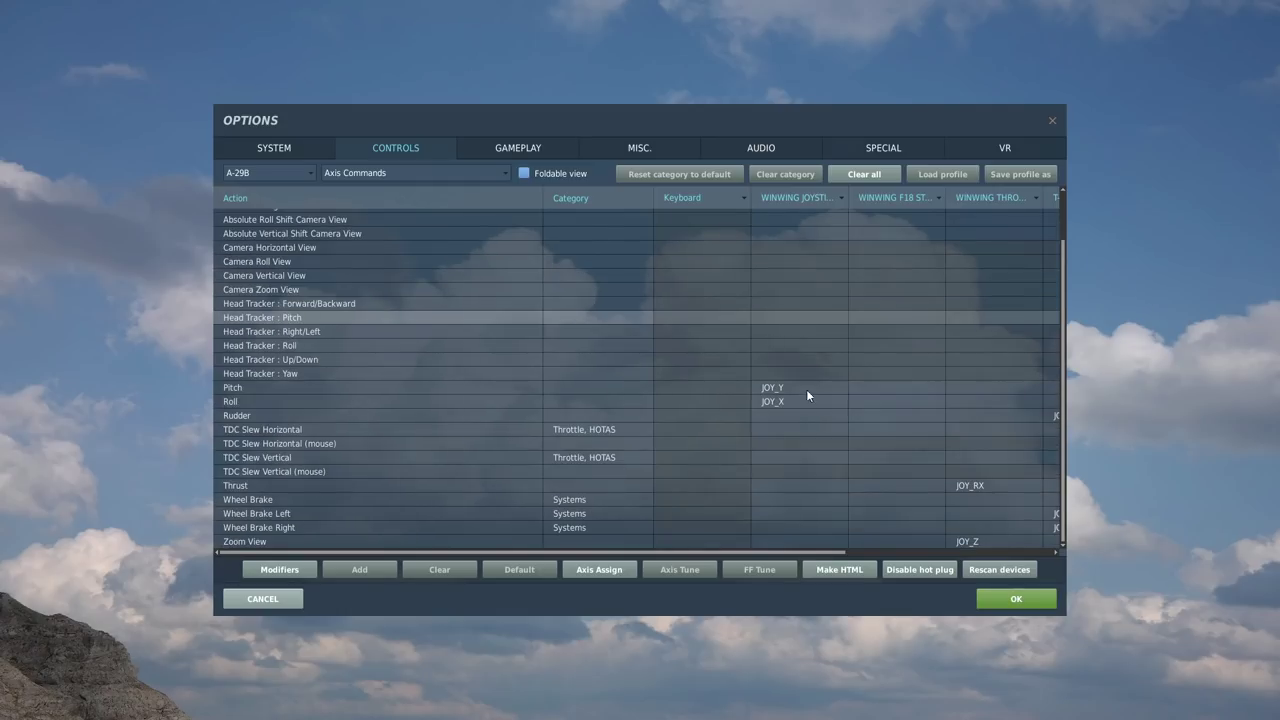
left_click_drag(769, 553, 917, 553)
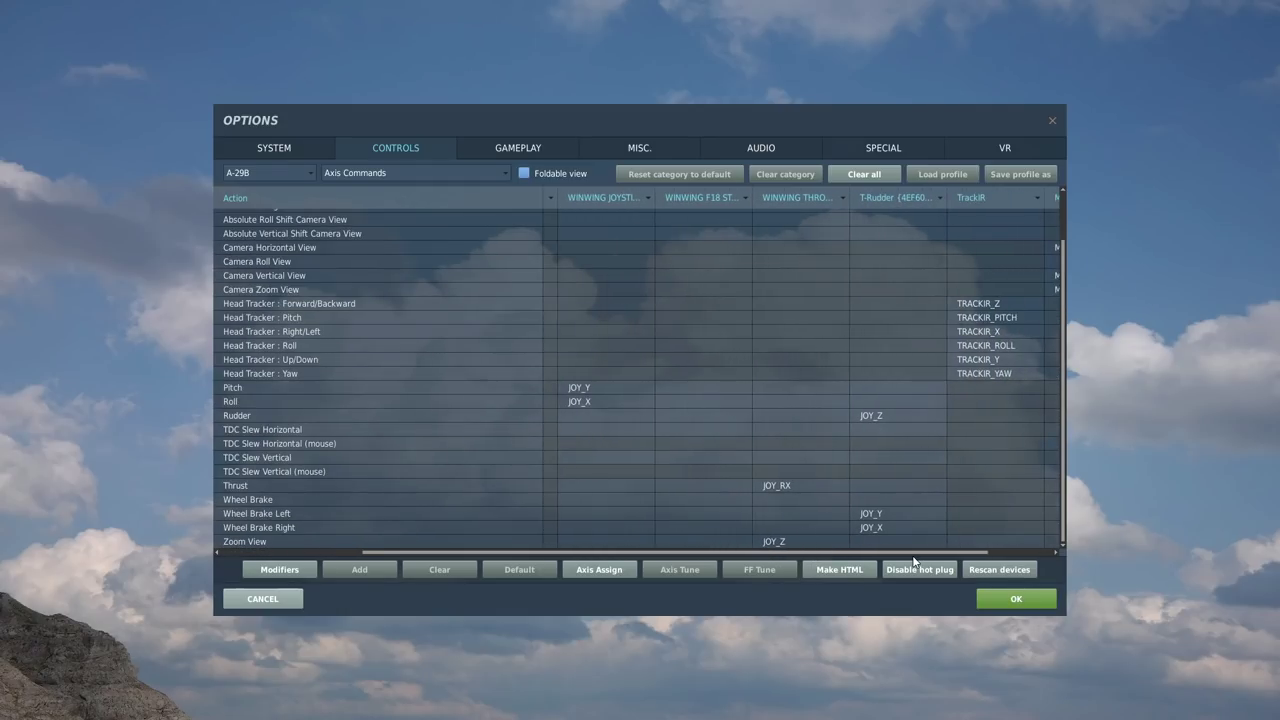
Step: Review the axis assignments for Zoom View, Wheel Brake Right, Wheel Brake Left and the combined Wheel Brake
left_click(770, 541)
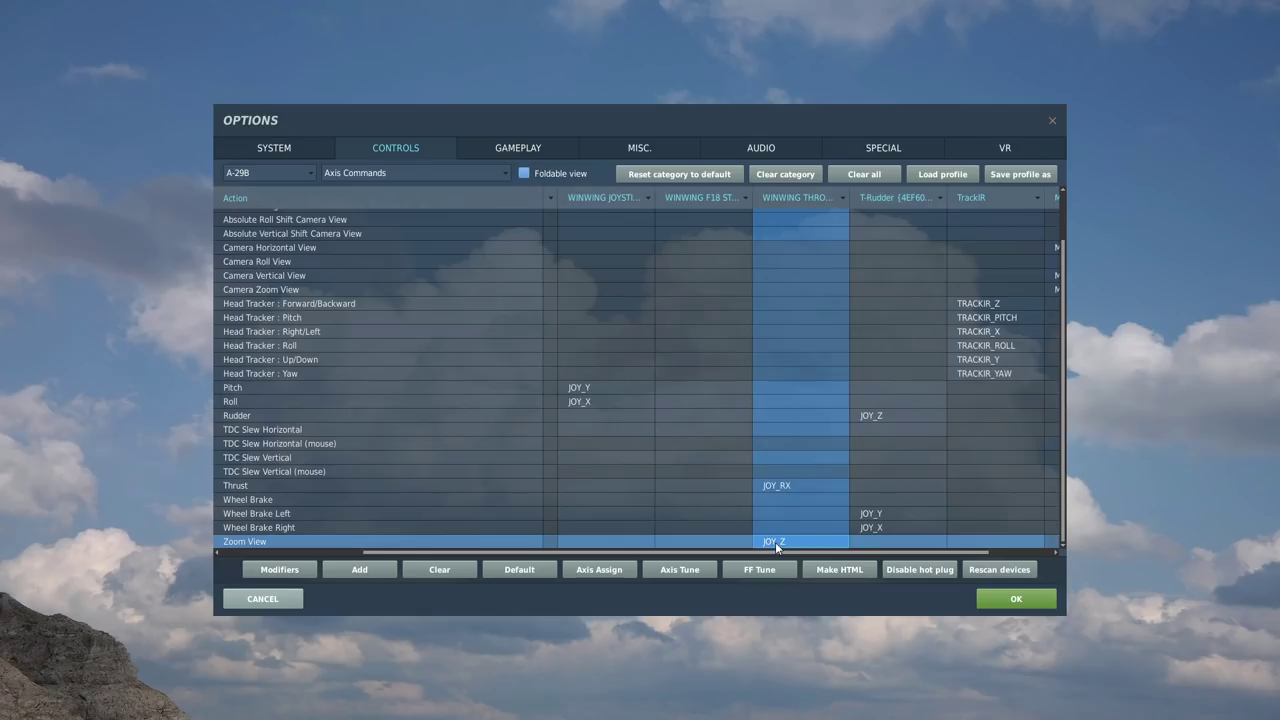
left_click(878, 526)
left_click(875, 512)
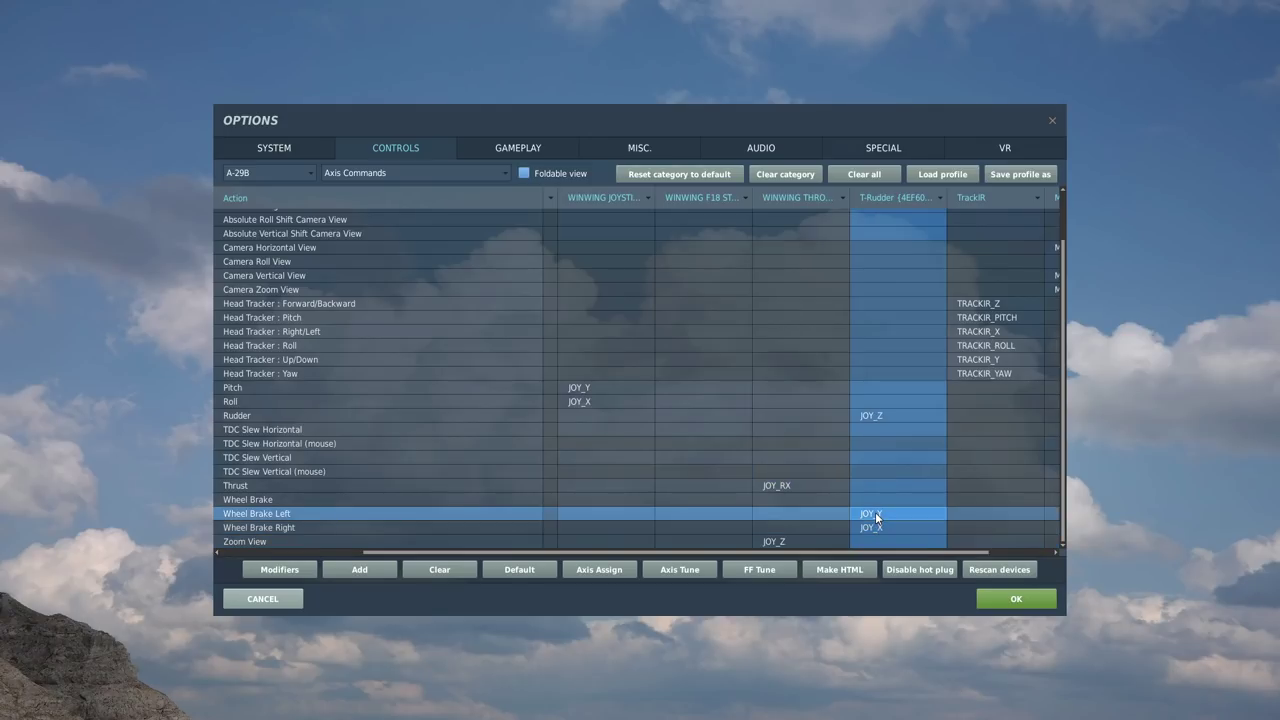
left_click(291, 502)
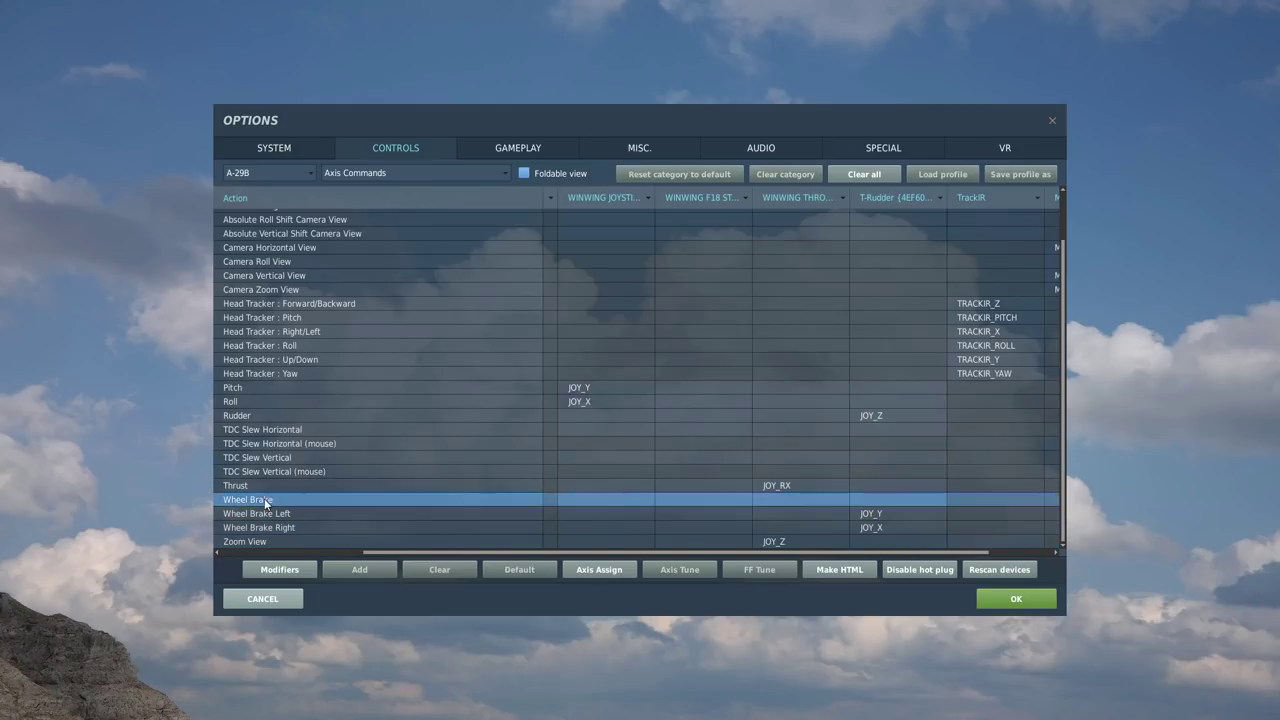
left_click(876, 514)
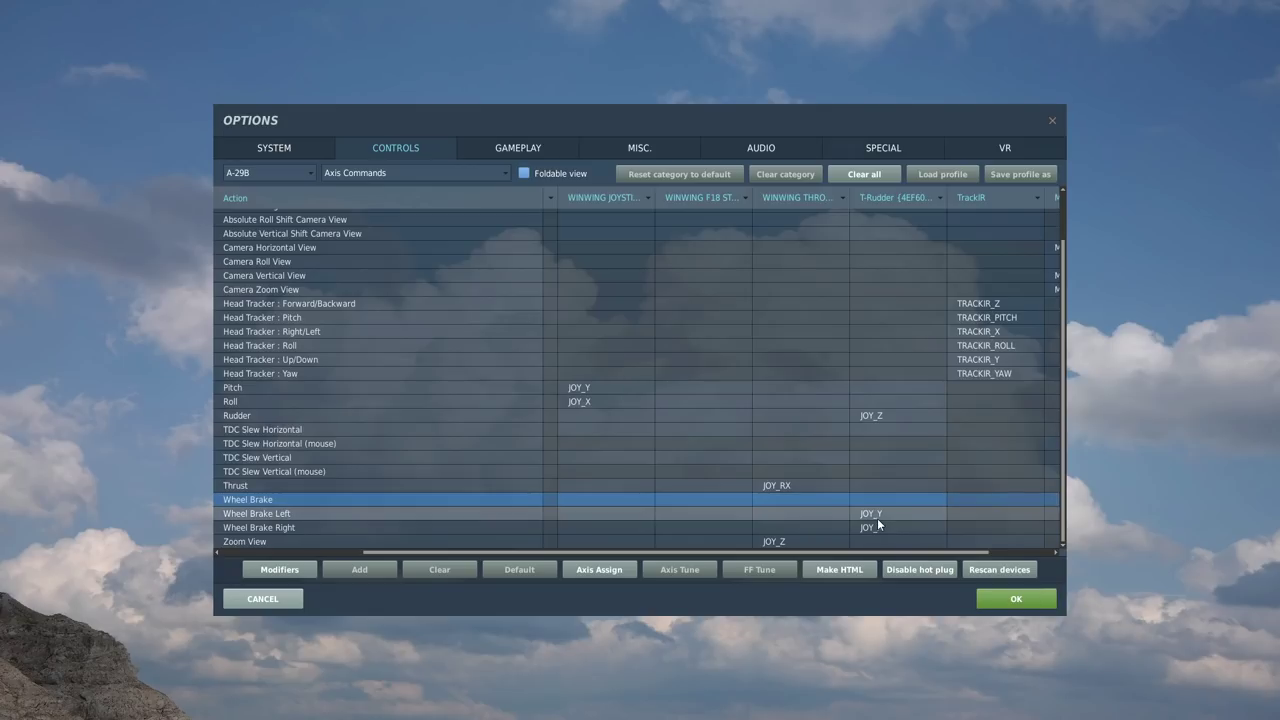
left_click(878, 532)
left_click(877, 512)
left_click(876, 533)
Step: Review the axis assignments for Thrust, Rudder, Roll and Pitch
left_click(785, 485)
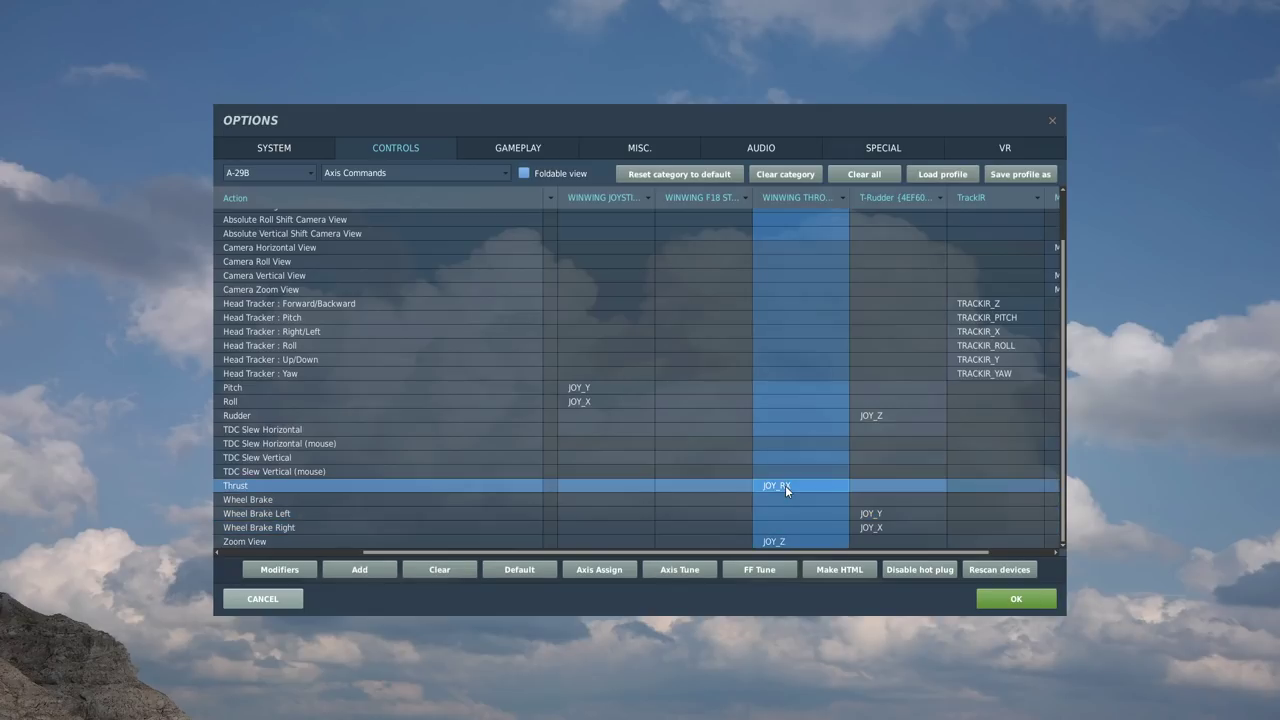
left_click(879, 413)
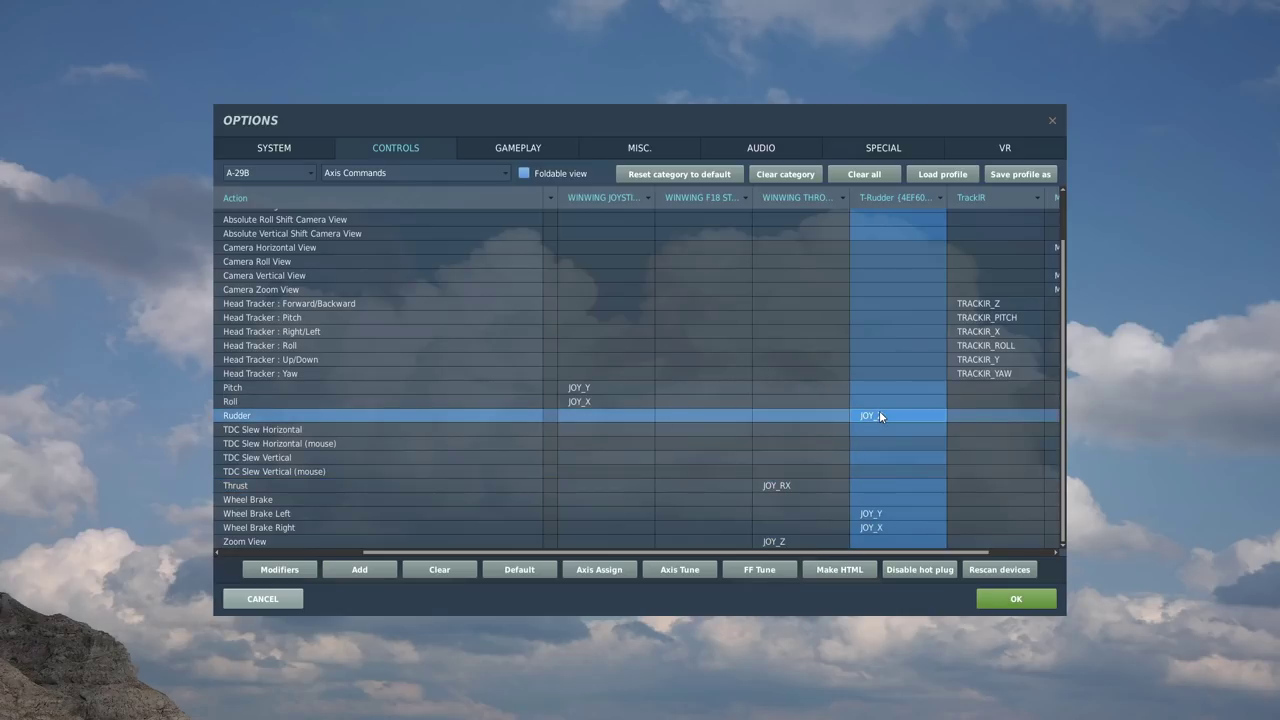
left_click(578, 404)
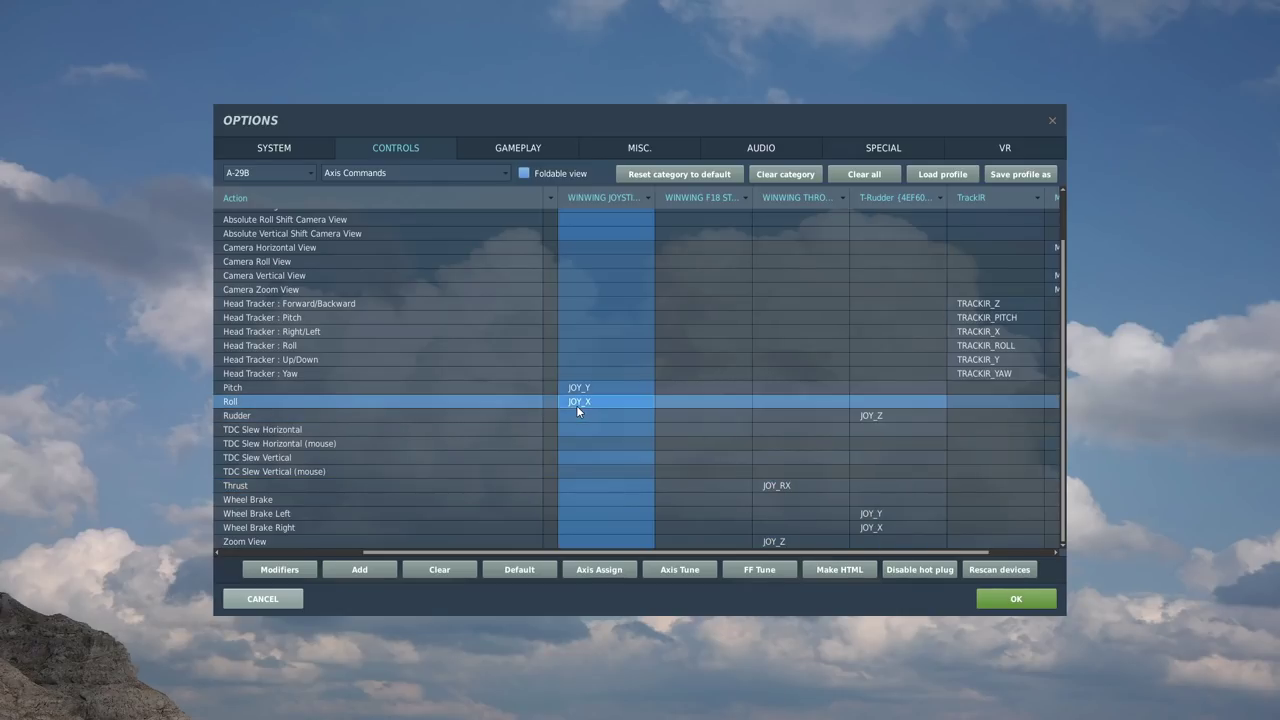
left_click(594, 387)
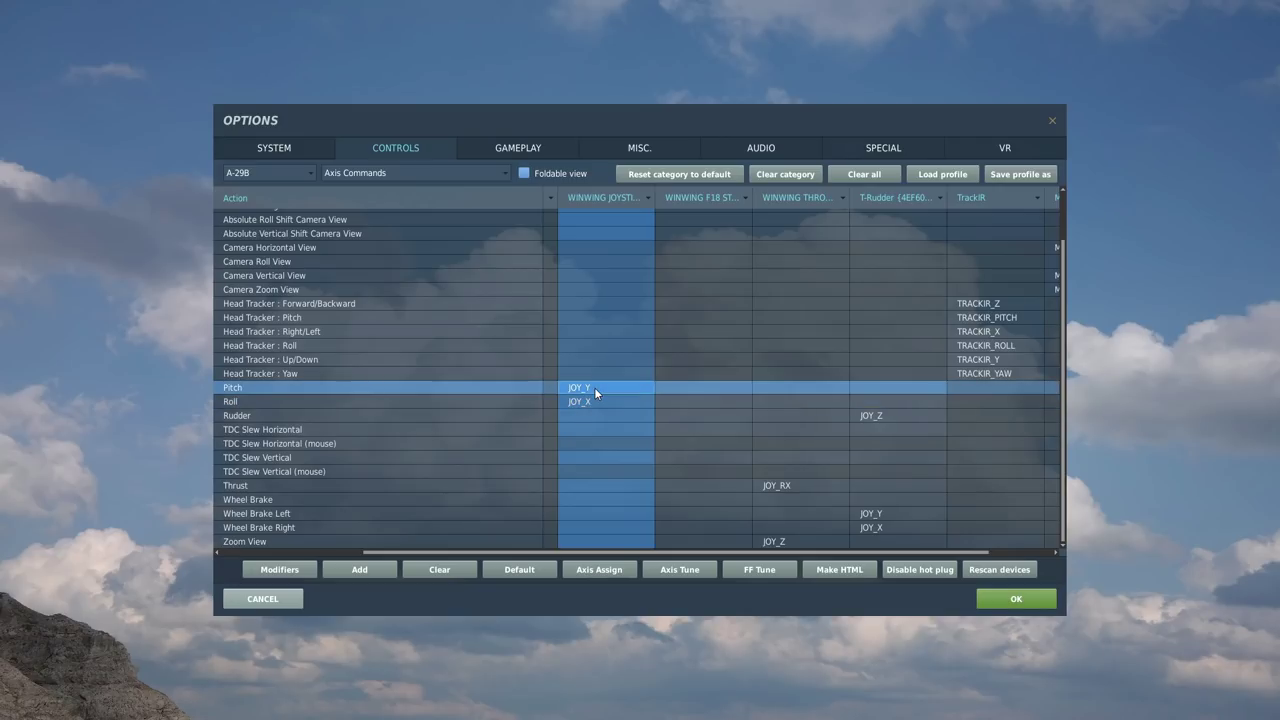
Step: Filter the A-29B bindings to the Throttle category and review Cage / Uncage, Machine Gun Selection and Machine Gun Distance
left_click(504, 172)
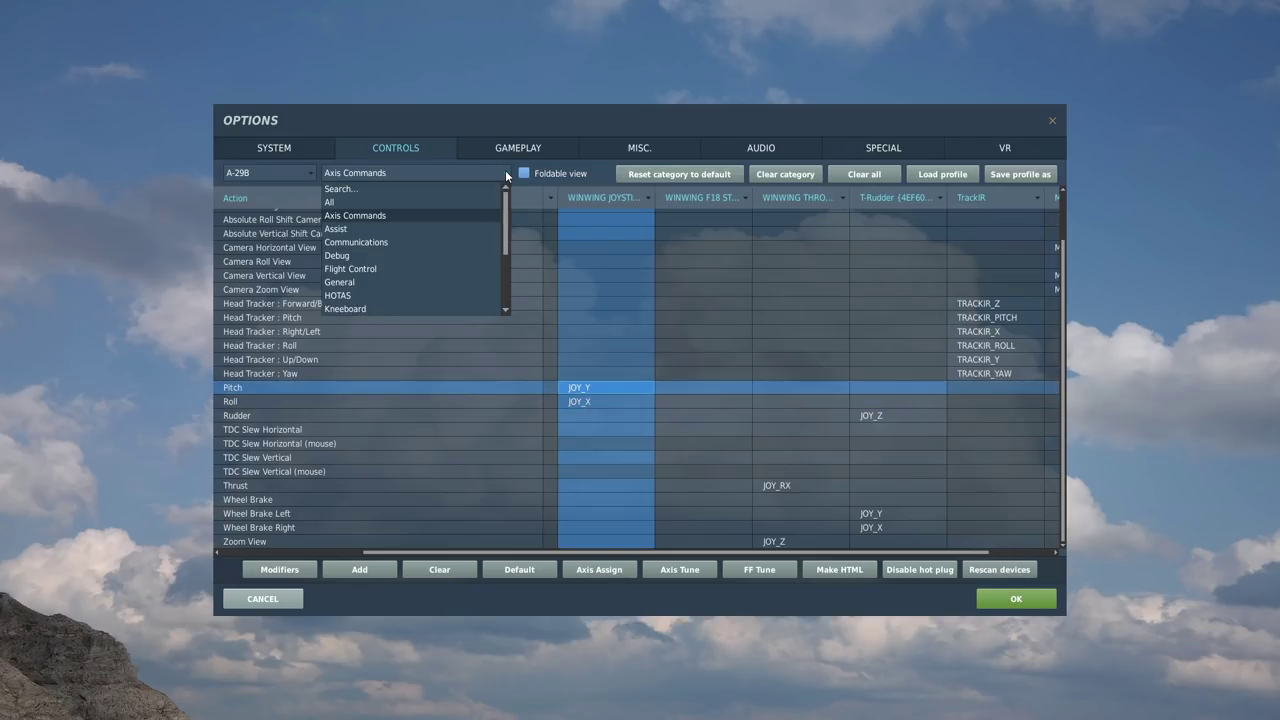
scroll(464, 245, "down", 2)
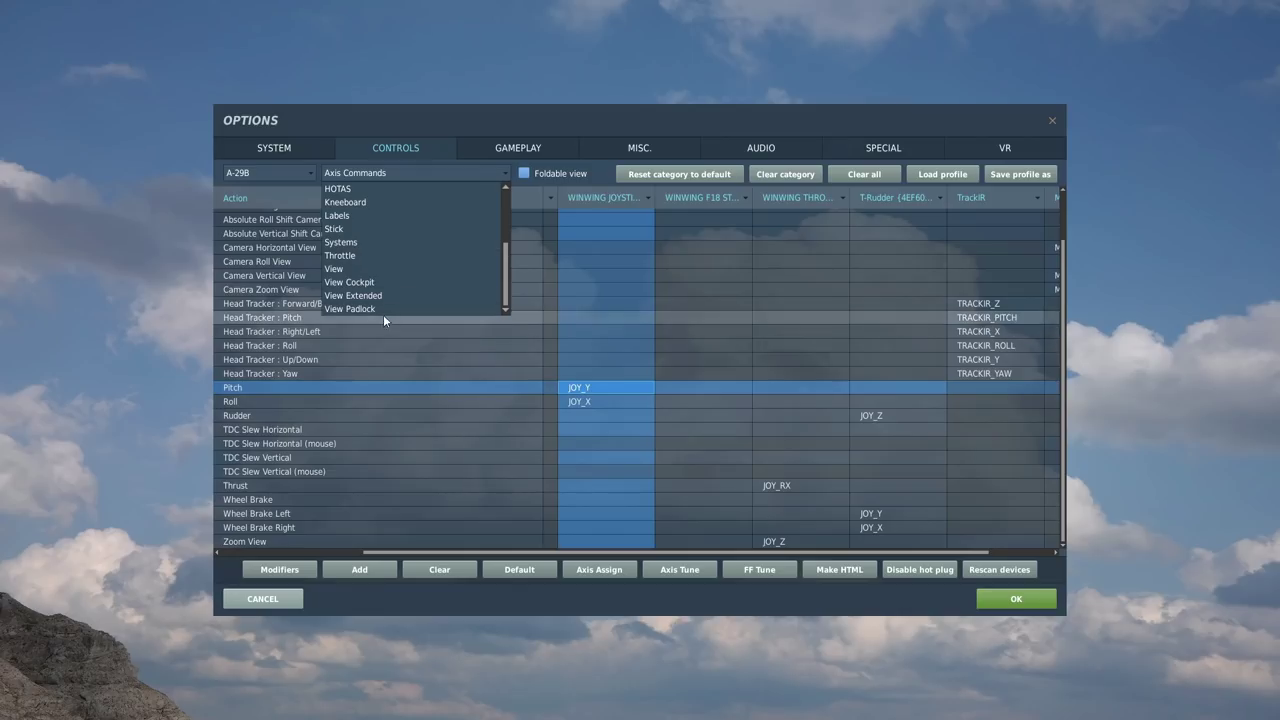
left_click(344, 255)
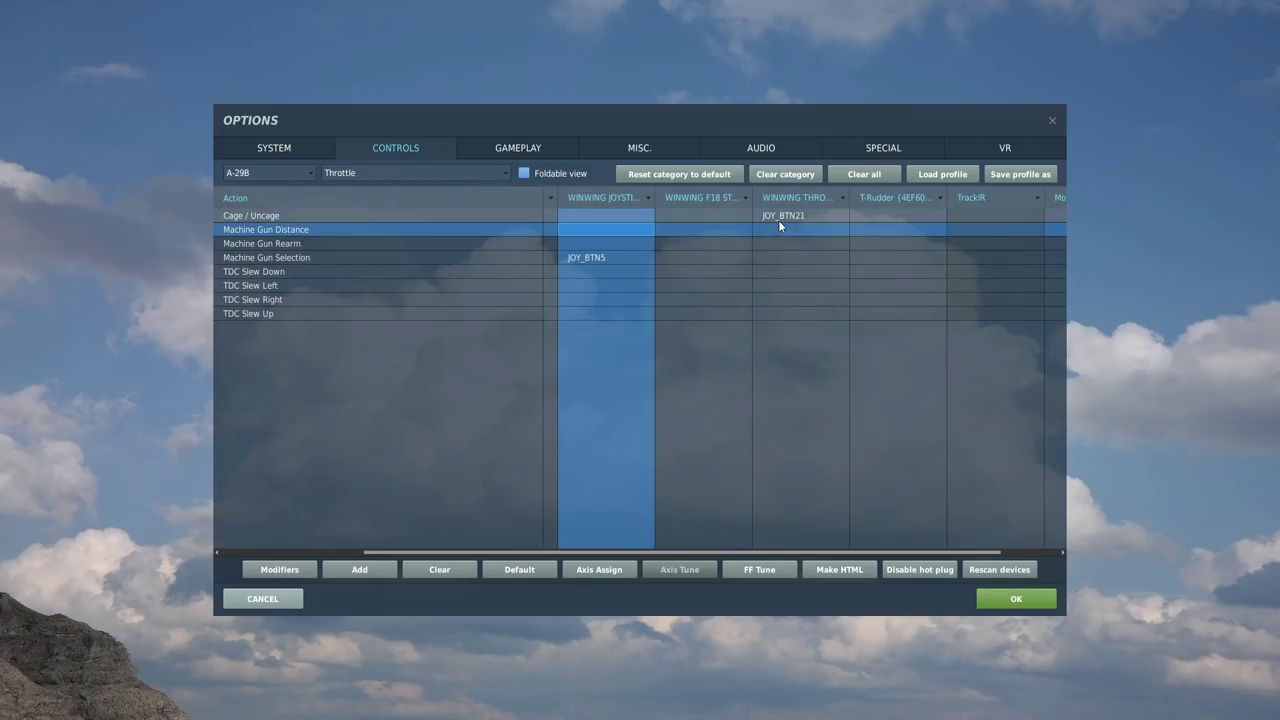
left_click(784, 217)
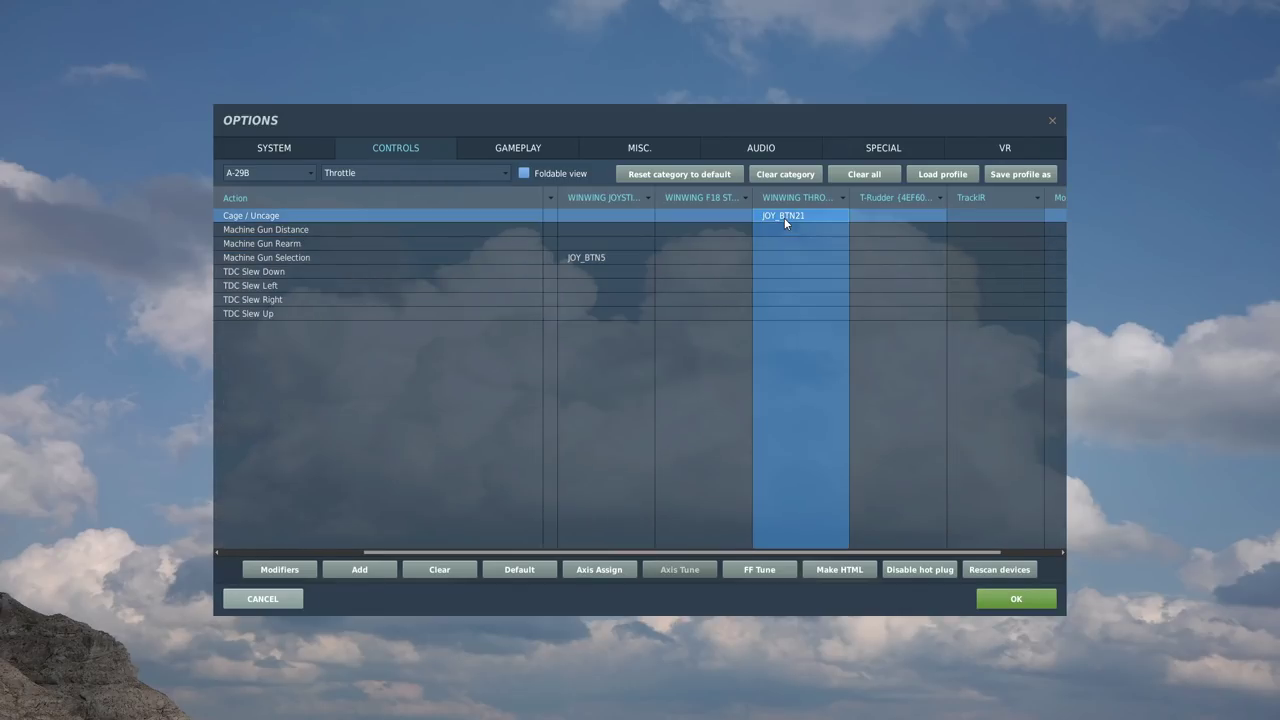
left_click(601, 258)
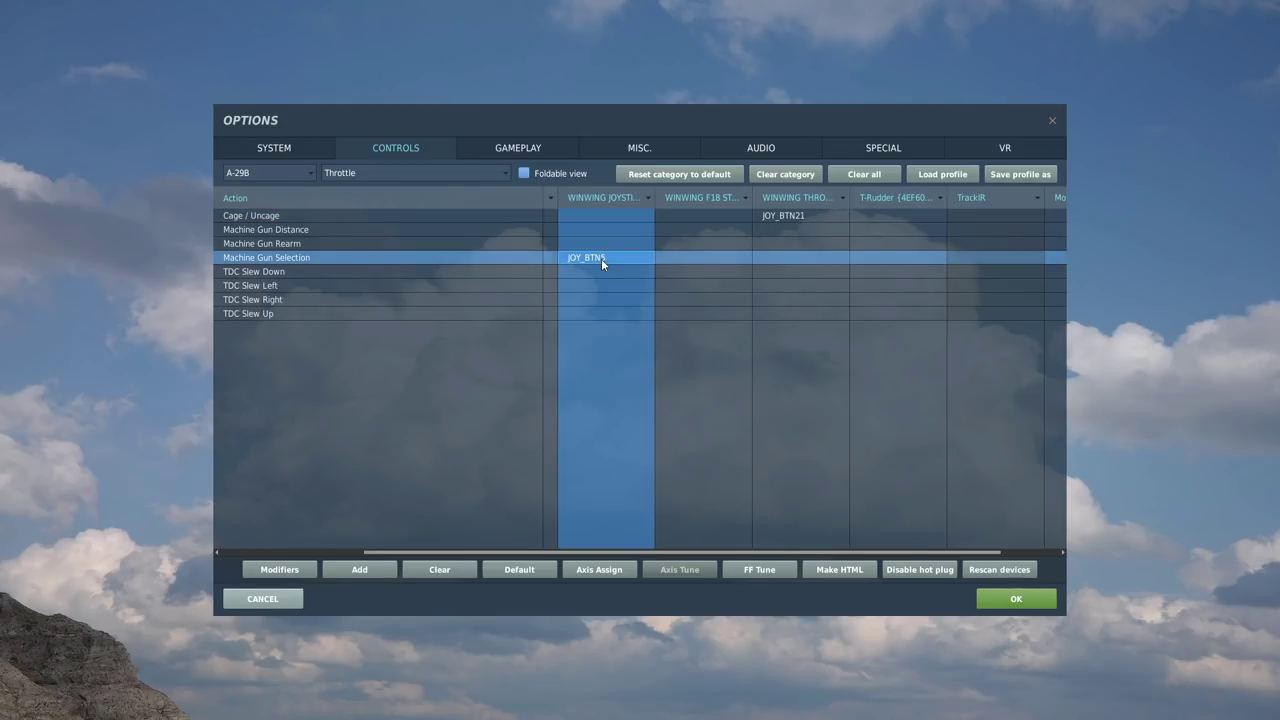
left_click(271, 229)
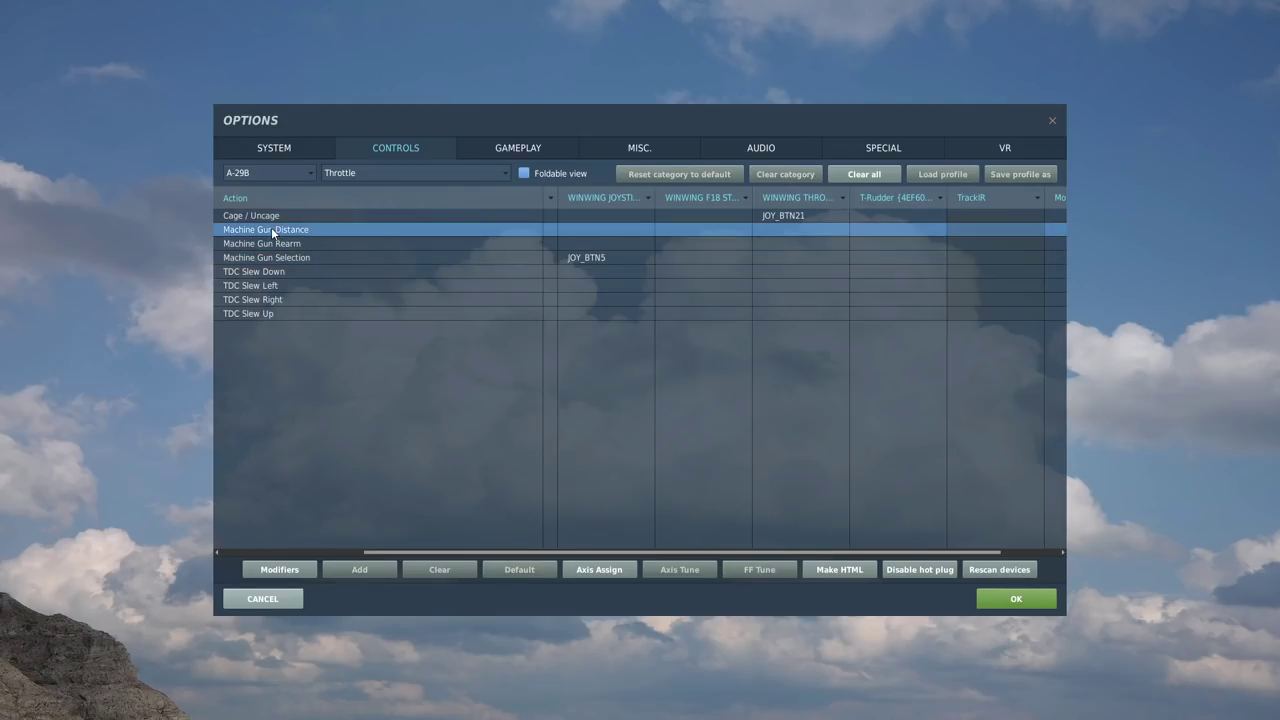
Step: Look over the TDC Slew actions, and review the airbrake, flaps and landing gear bindings in the Systems category
left_click_drag(262, 271, 268, 315)
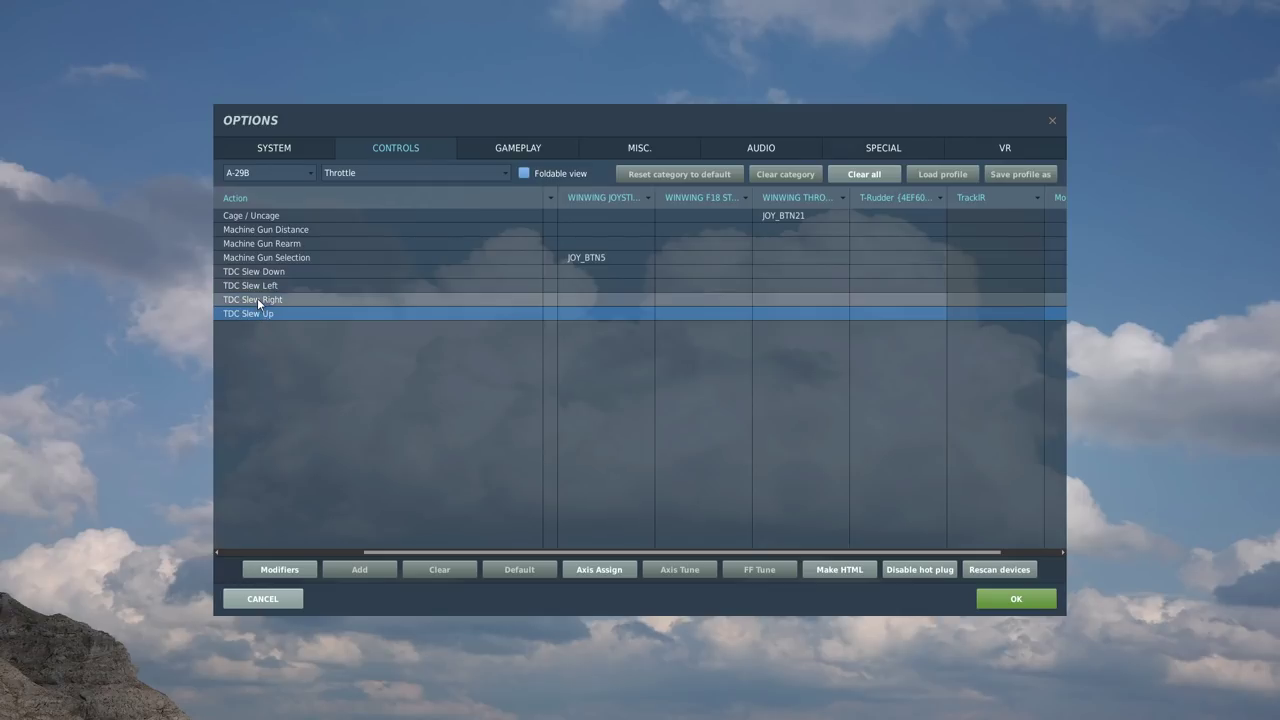
left_click(474, 172)
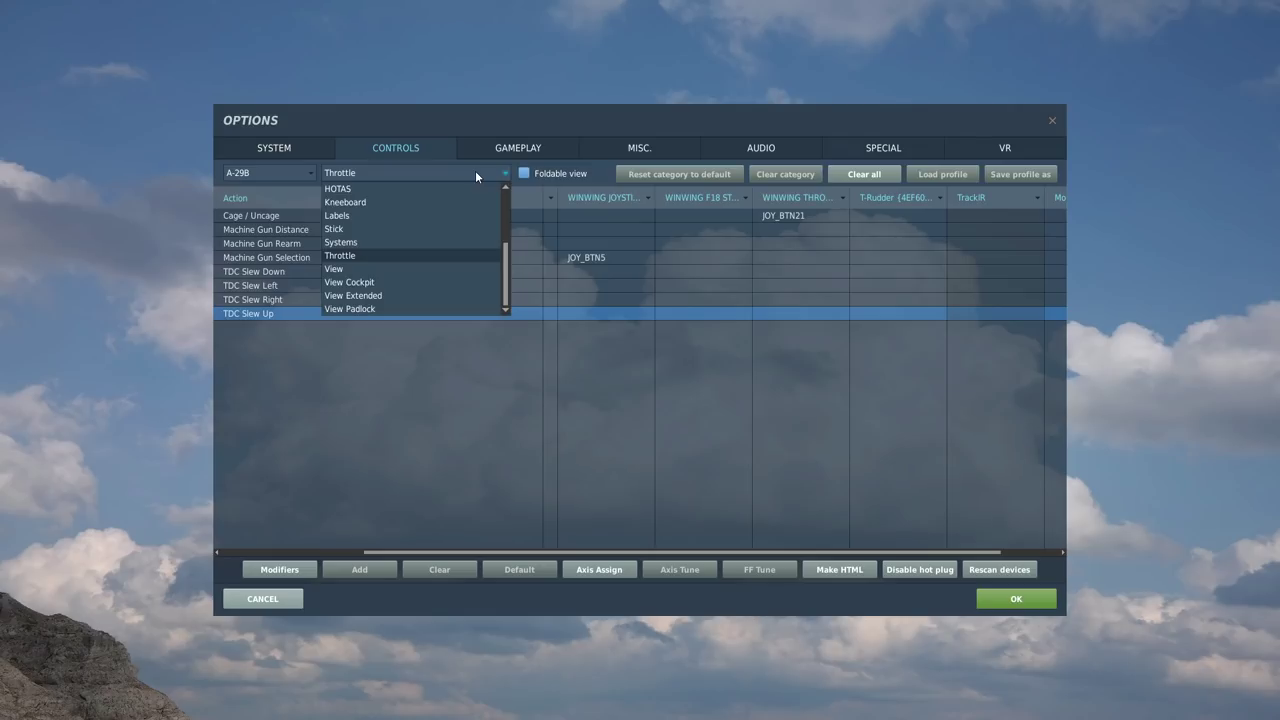
left_click(344, 248)
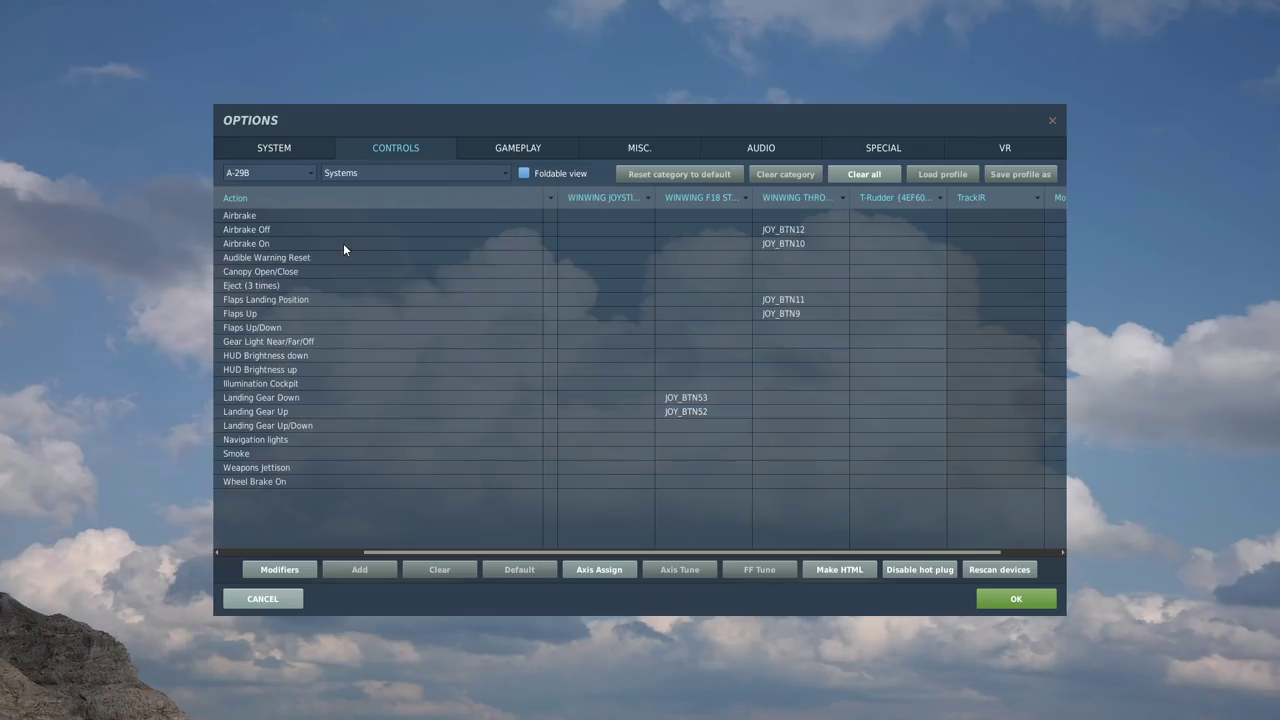
left_click(780, 230)
left_click(780, 244)
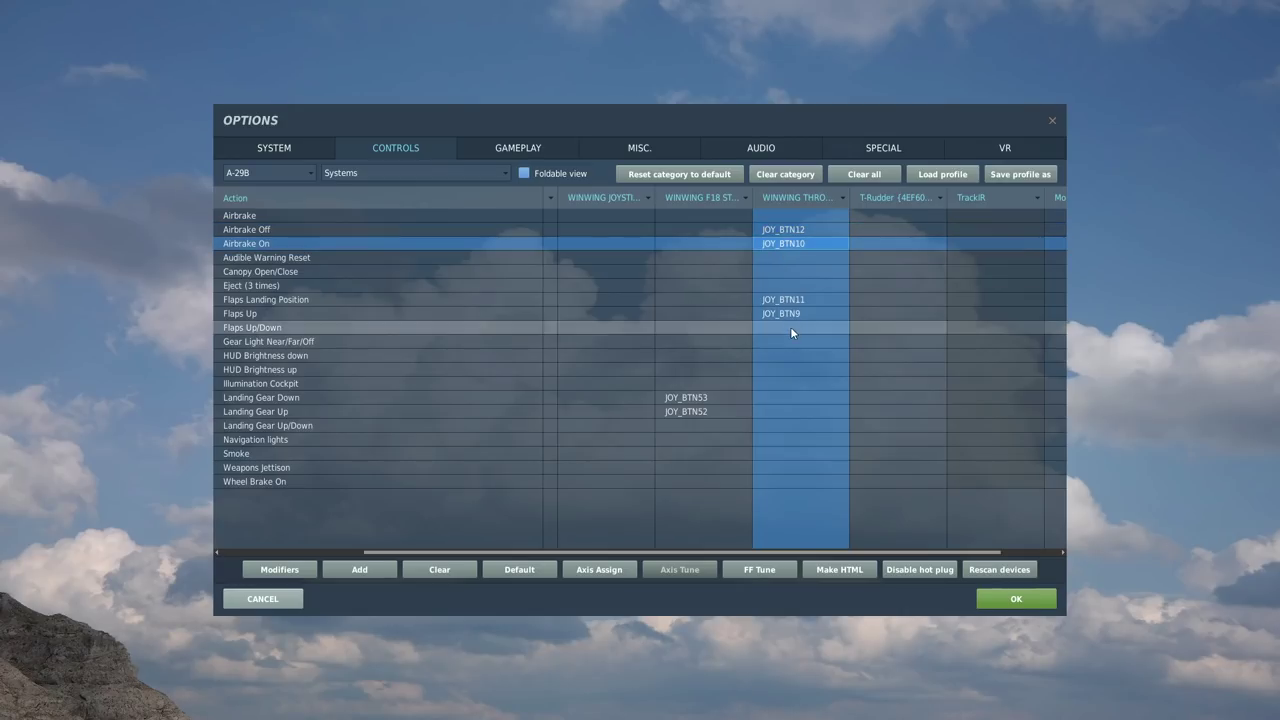
left_click(787, 301)
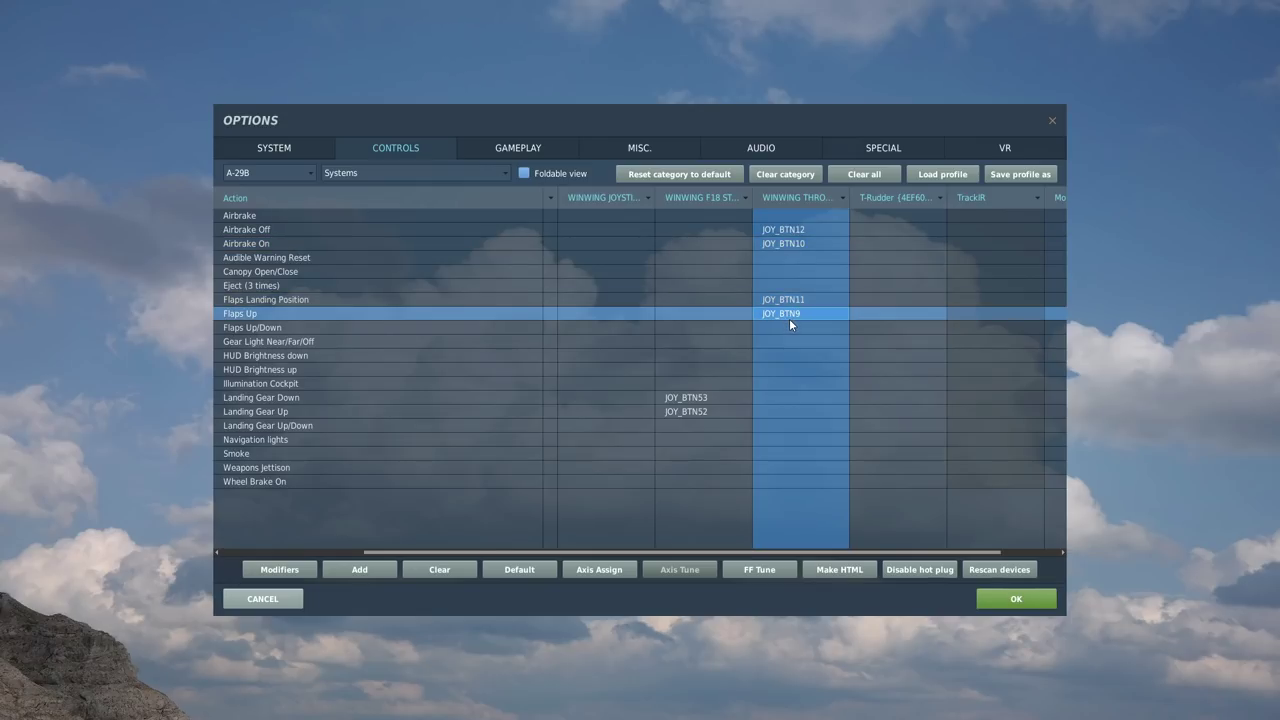
left_click(720, 399)
left_click(708, 415)
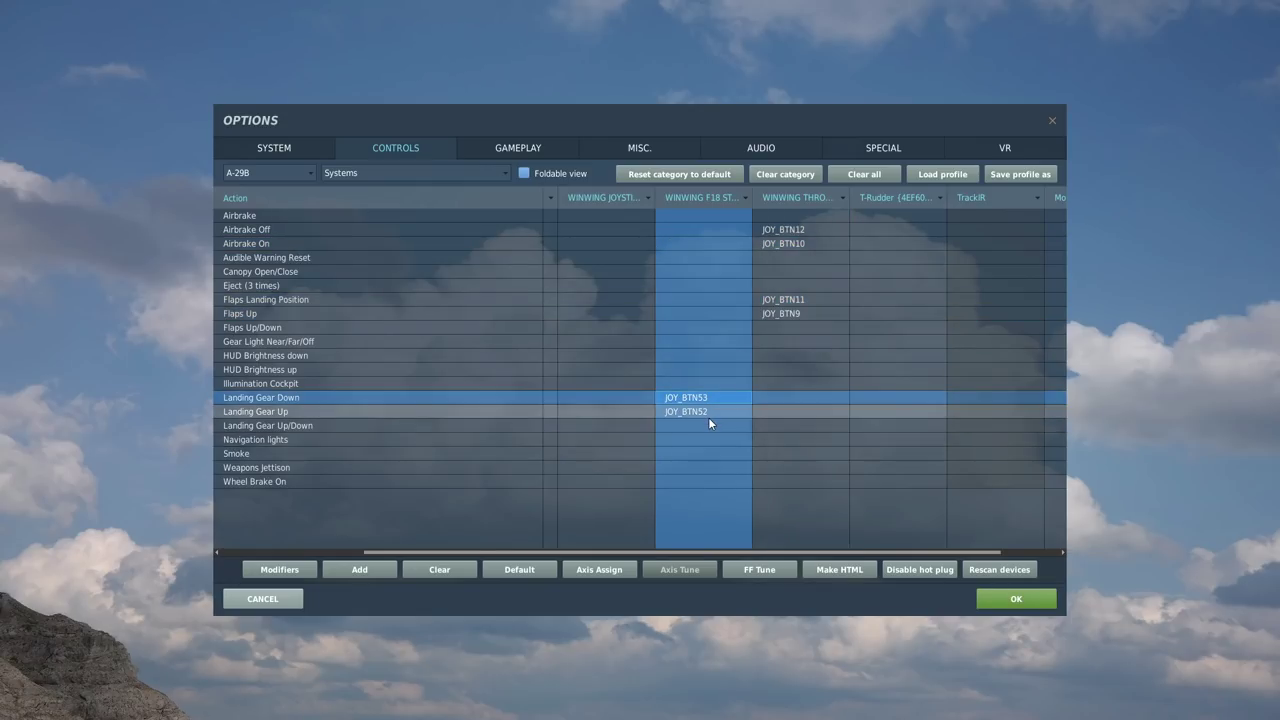
Step: Filter the A-29B bindings to the Stick category and review the actions from Weapon Release Button up to Main Mode Switch - A/A DGFT
left_click(507, 175)
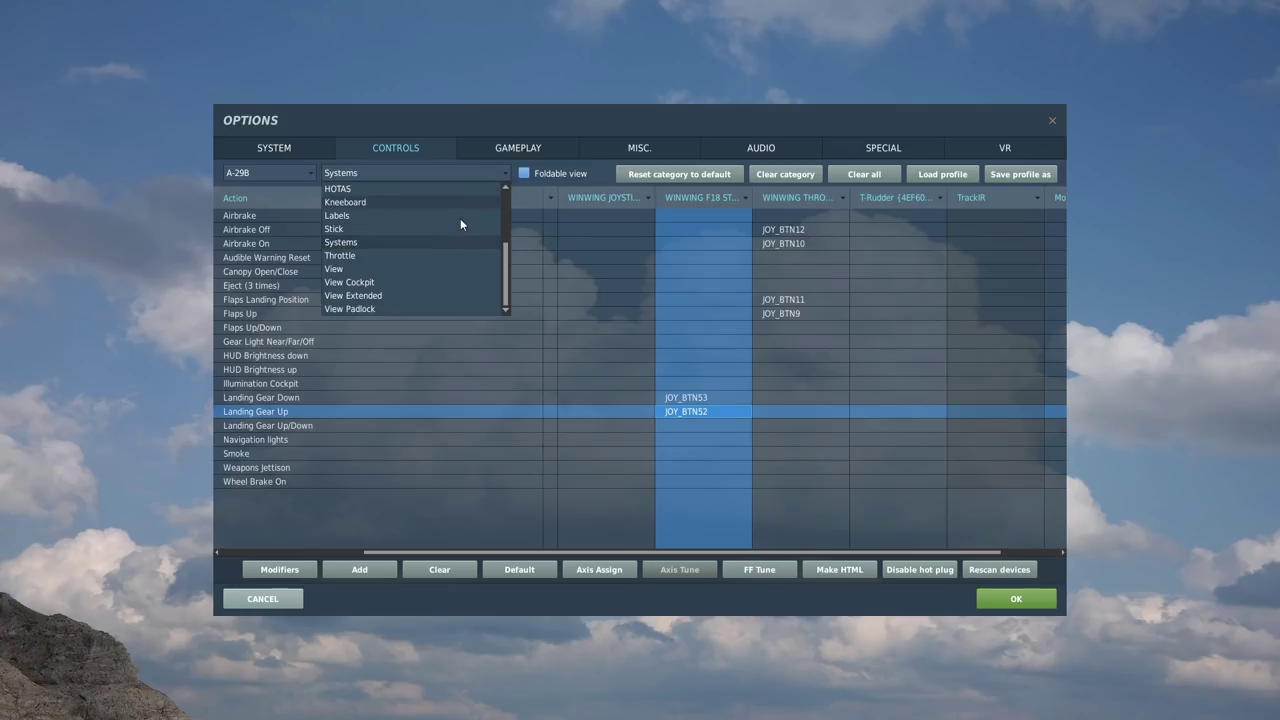
left_click(446, 229)
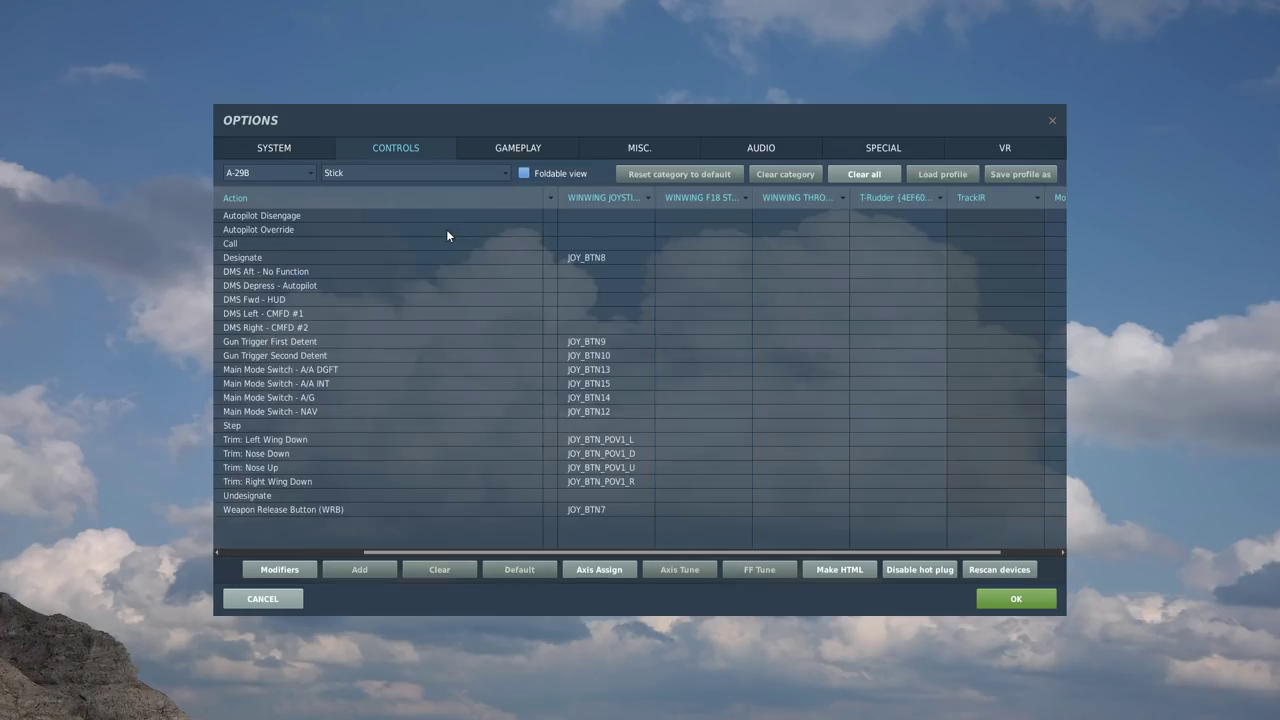
left_click(610, 512)
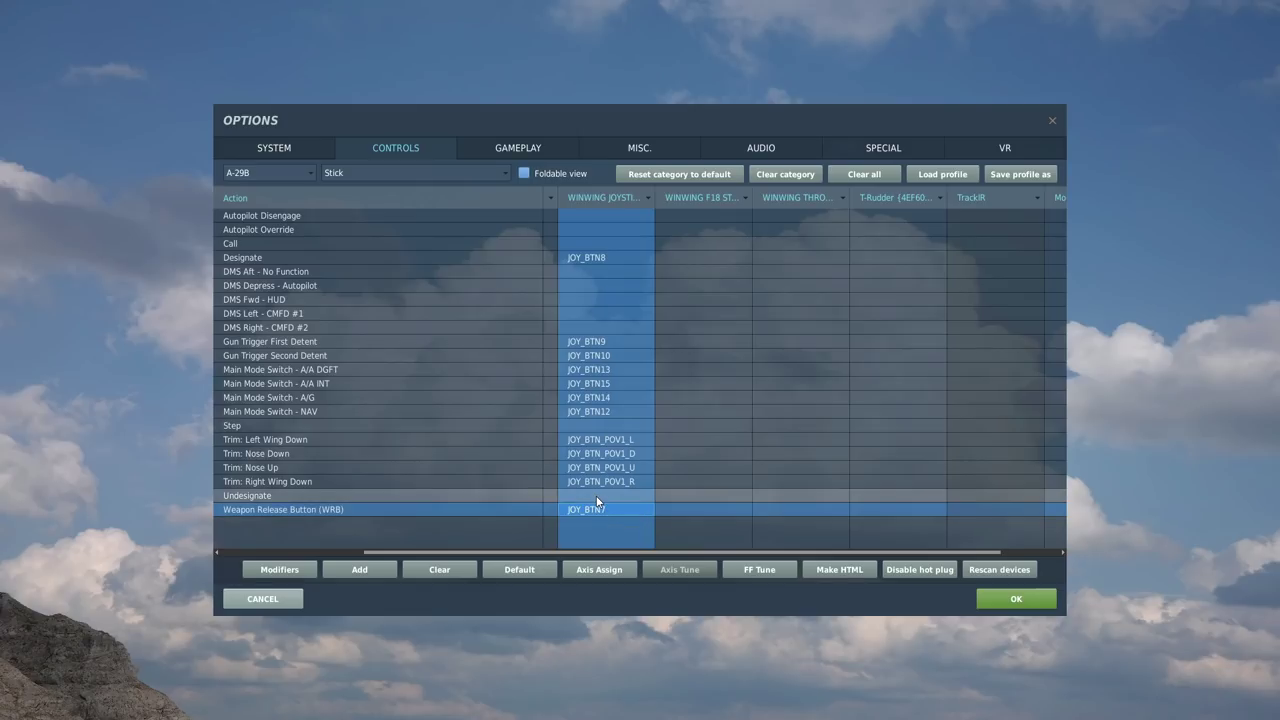
left_click(597, 496)
left_click_drag(597, 501, 591, 371)
left_click(591, 371)
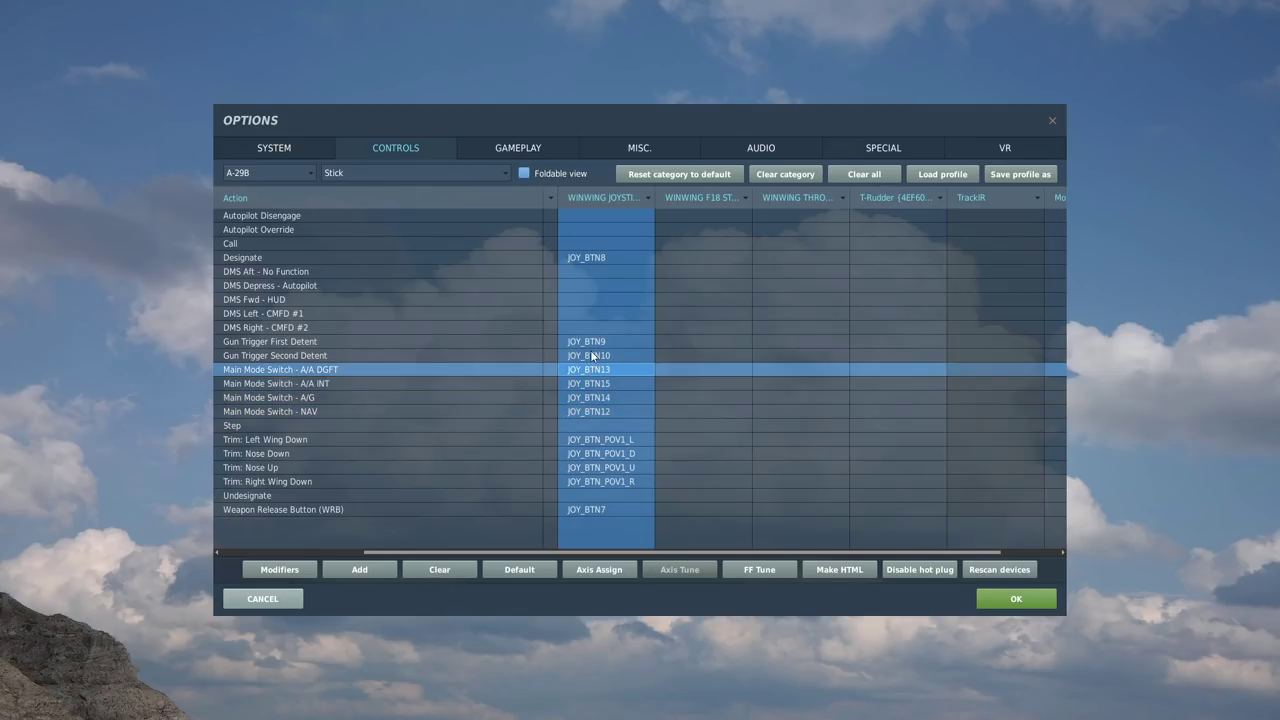
Step: Review the joystick bindings for the Gun Trigger detents and the DMS Right, Left, Fwd and Depress actions
left_click(594, 355)
left_click(590, 342)
left_click(587, 356)
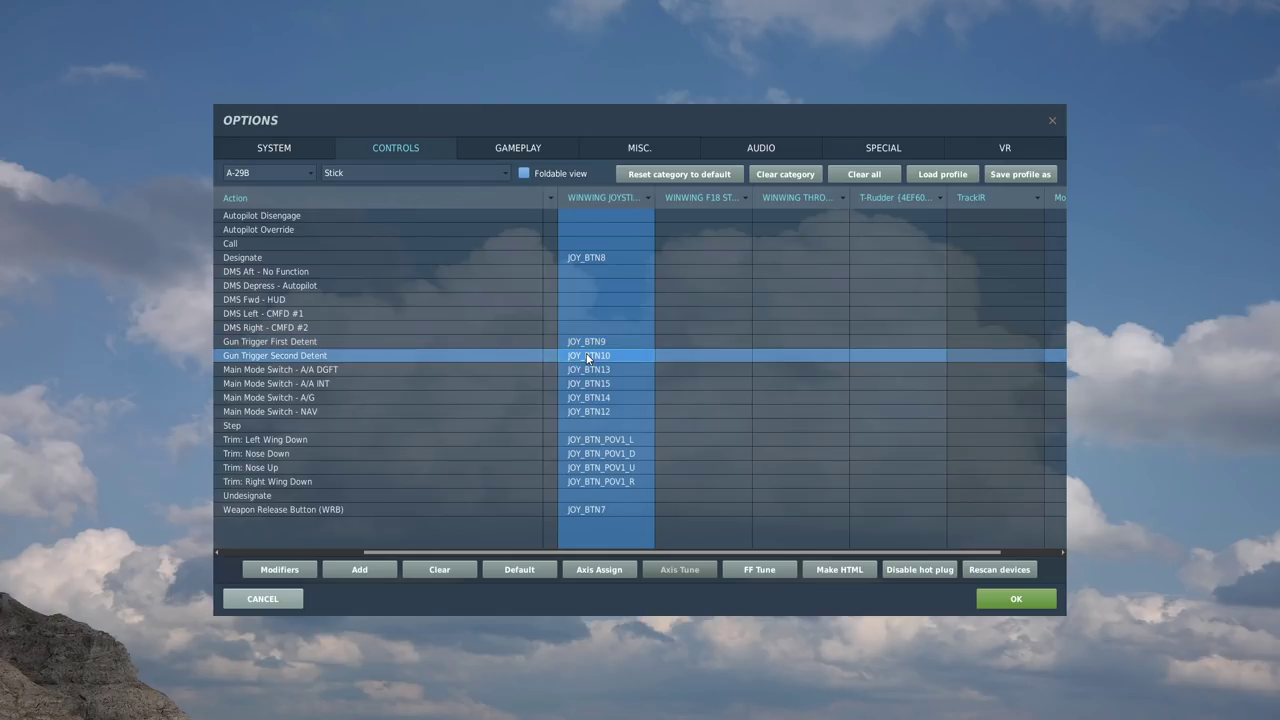
left_click(583, 330)
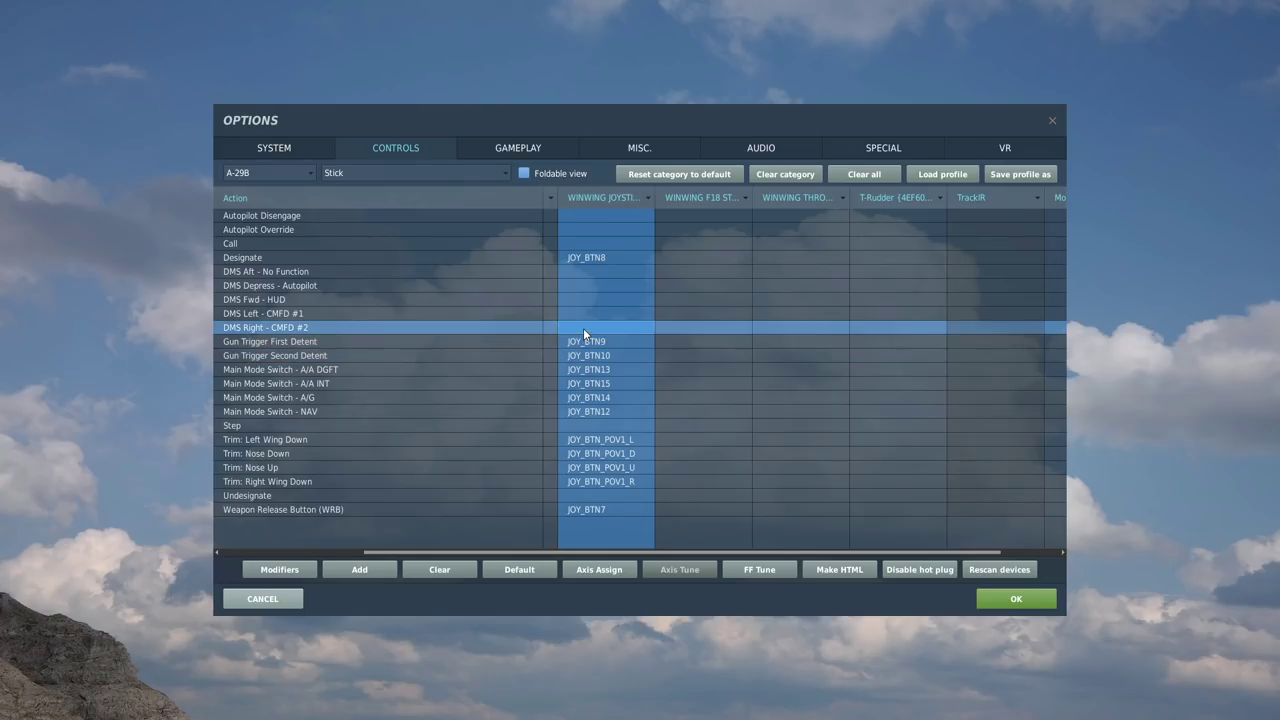
left_click(582, 316)
left_click(583, 300)
left_click(585, 287)
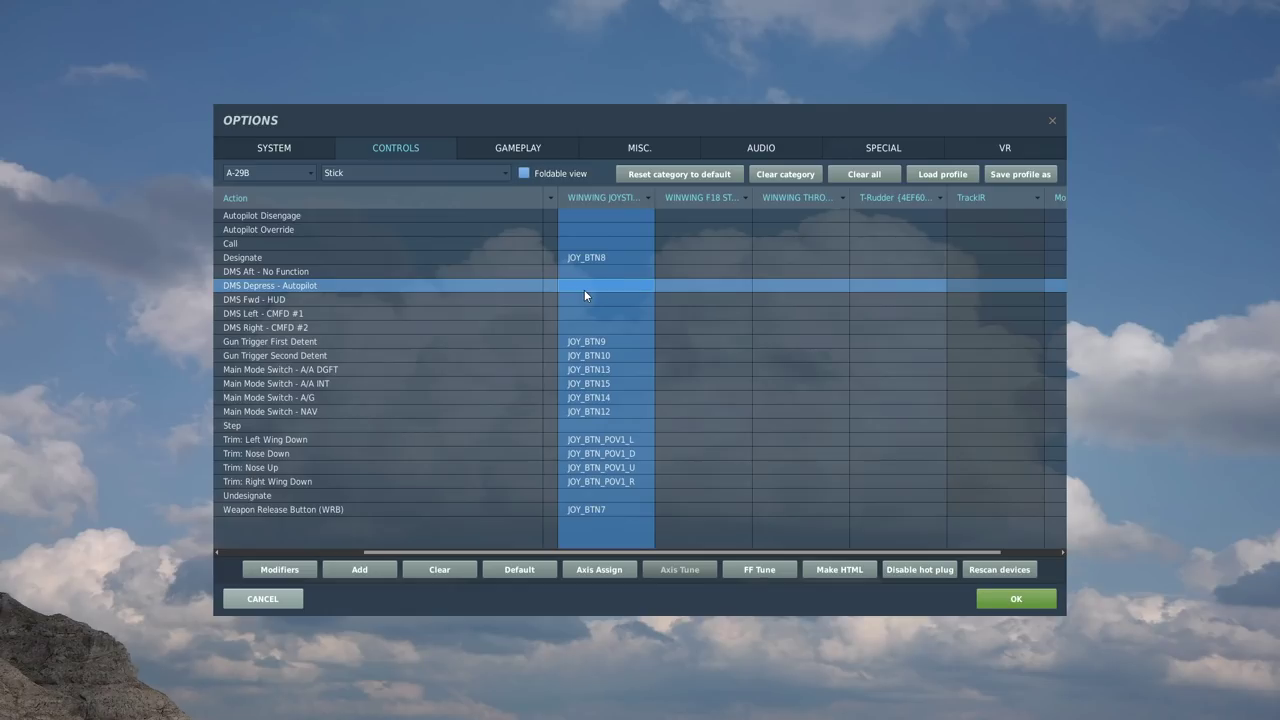
Step: Review the joystick bindings for Designate, Call and Autopilot Override
left_click(586, 258)
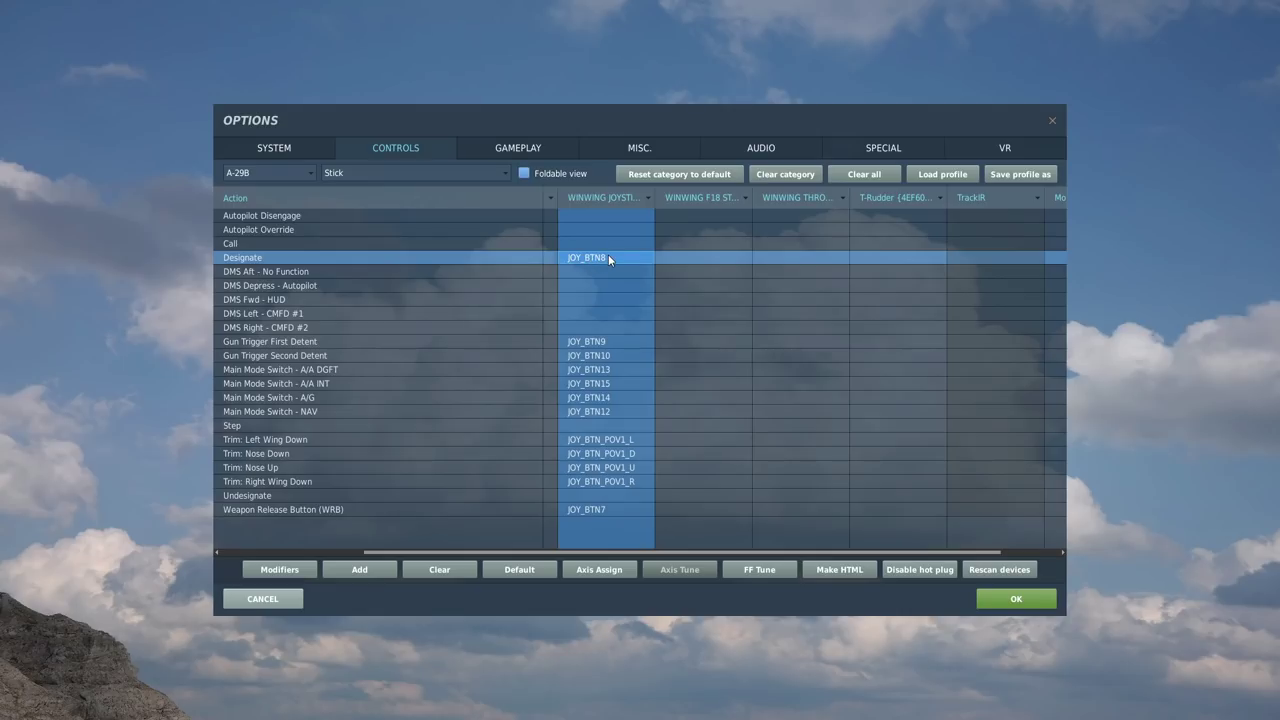
left_click(587, 244)
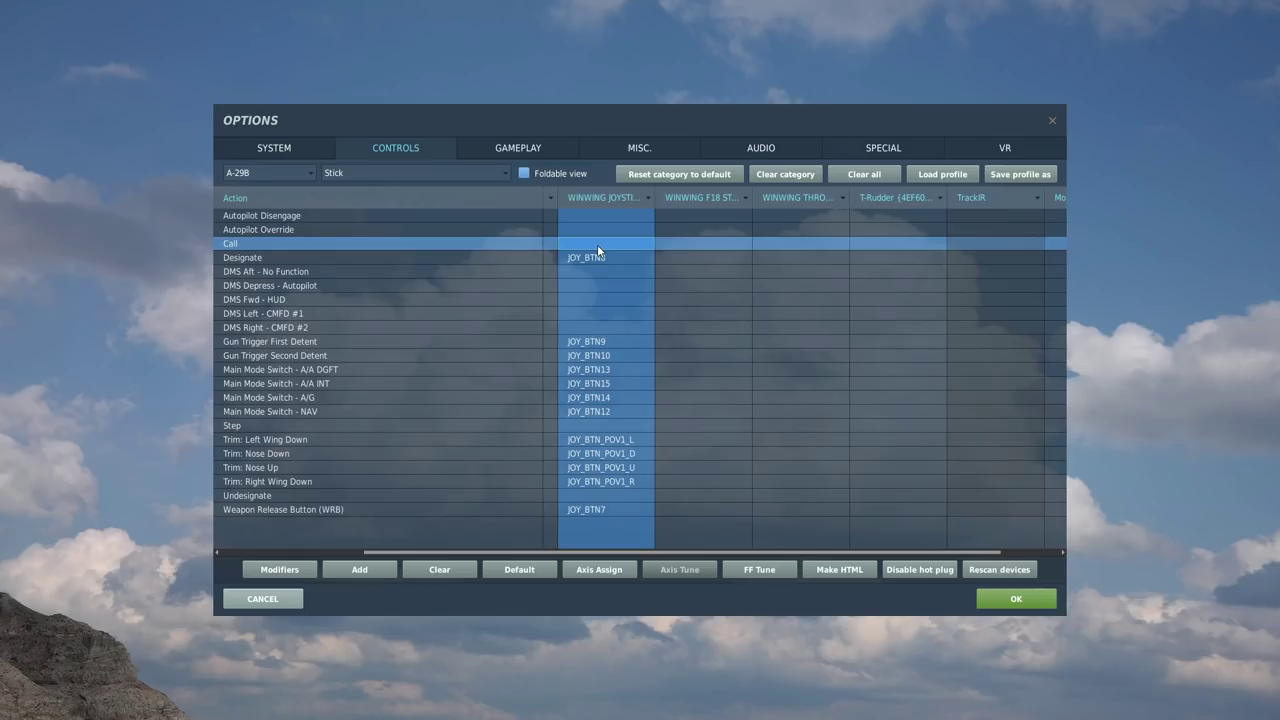
left_click(593, 229)
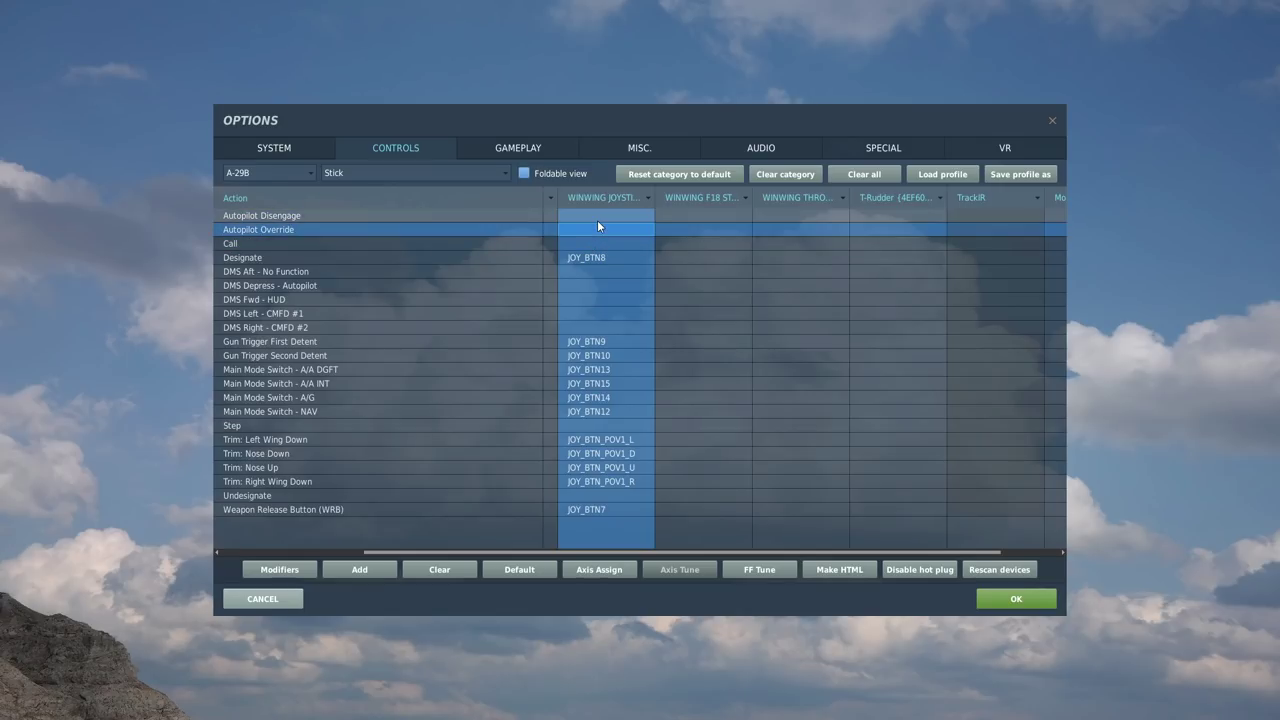
Step: Filter the A-29B bindings to the HOTAS category and look through the whole list of actions
left_click(439, 172)
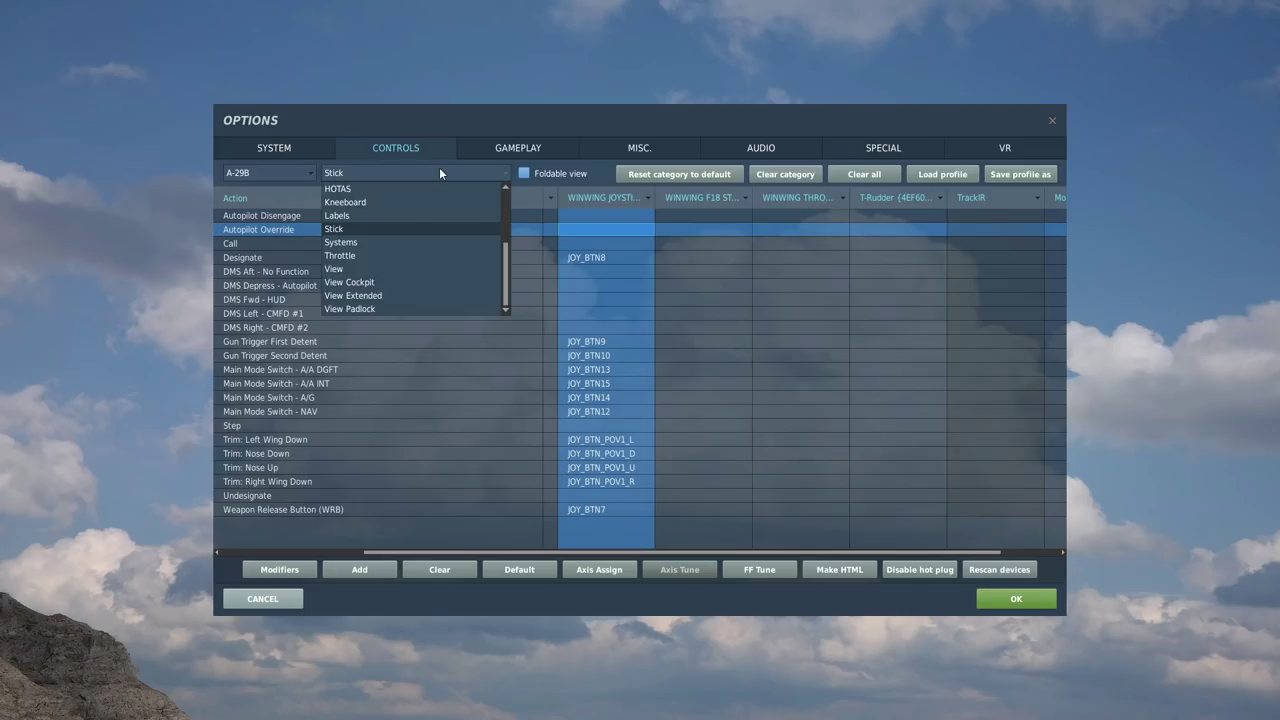
left_click(345, 190)
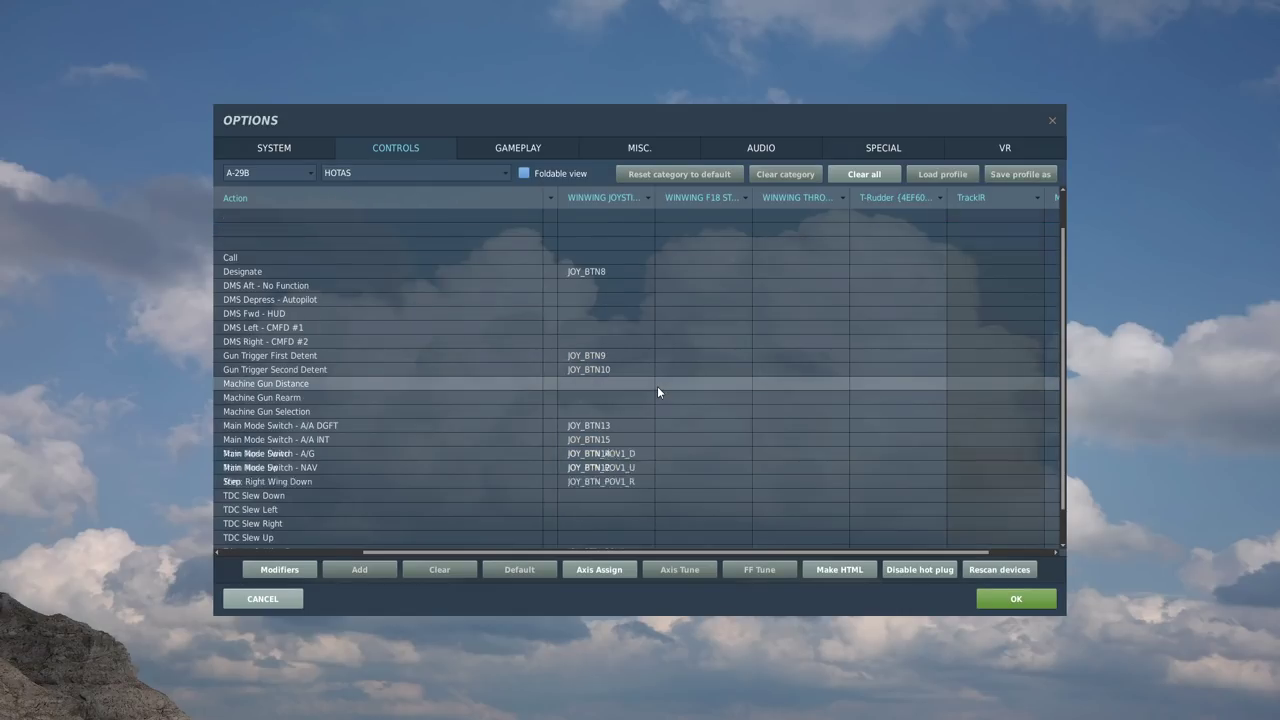
scroll(657, 389, "down", 3)
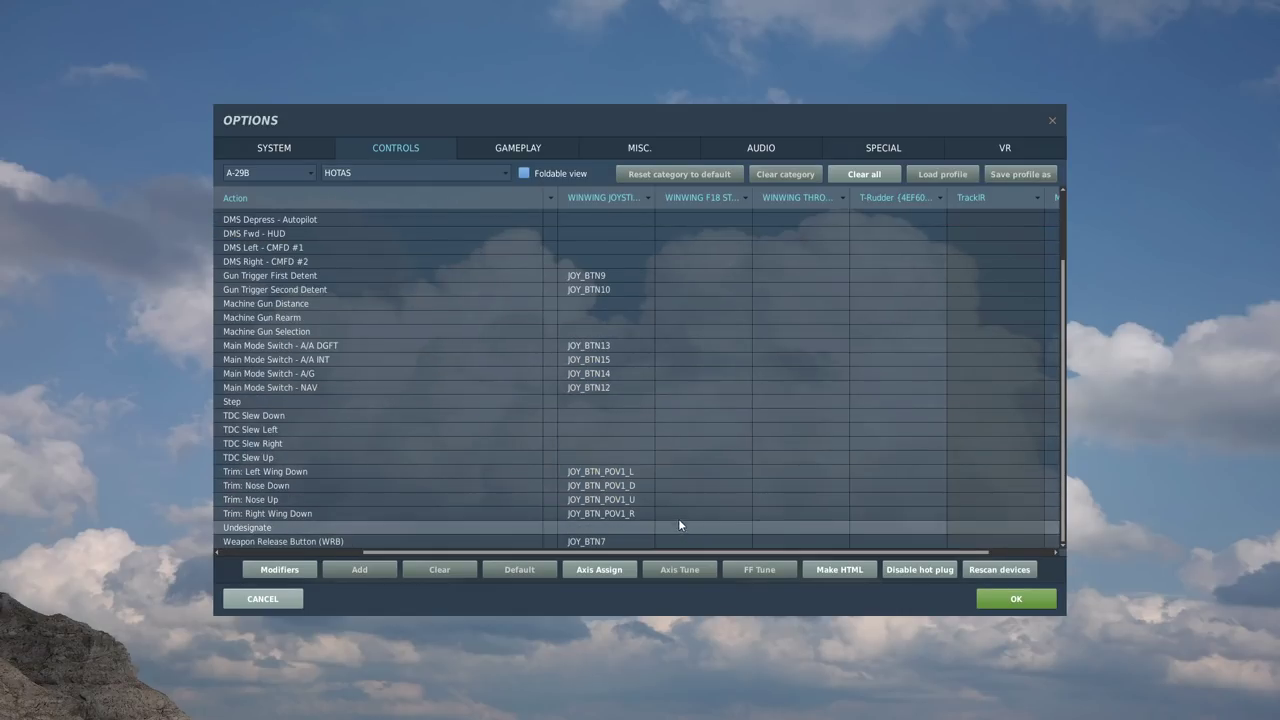
scroll(662, 503, "up", 2)
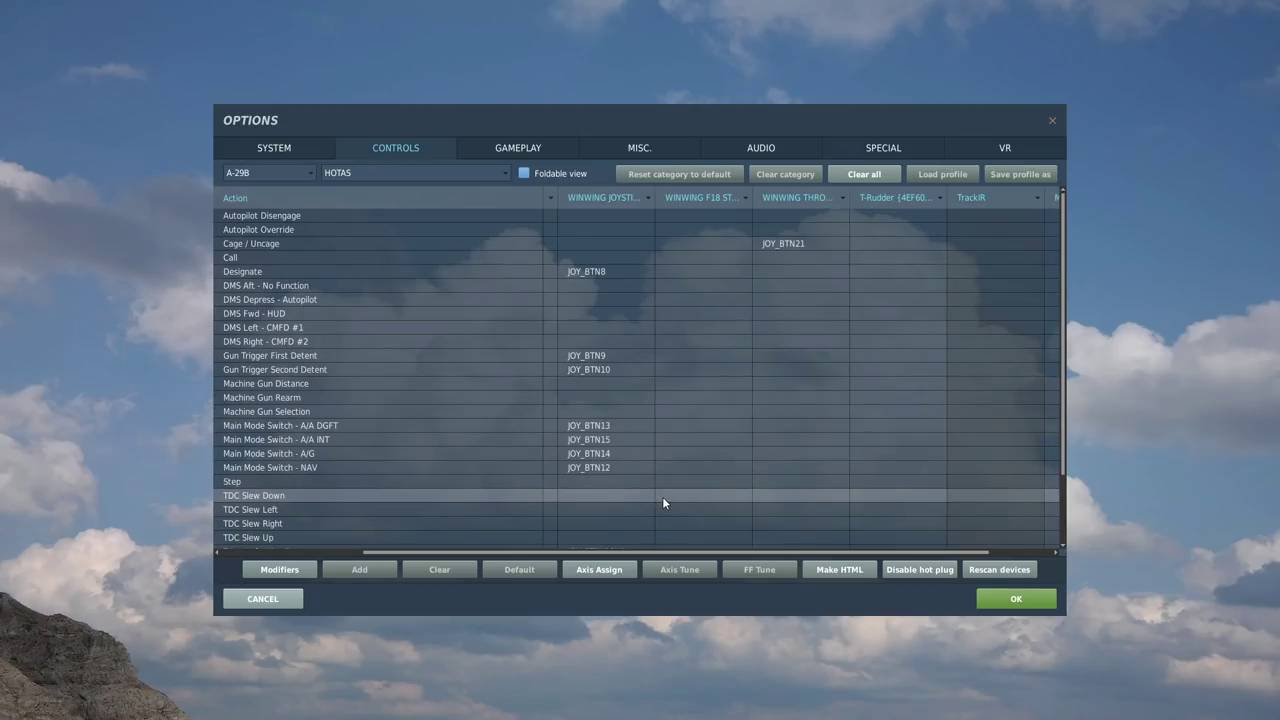
scroll(662, 498, "down", 2)
Step: Filter the A-29B bindings to Flight Control, look over its actions and accept the options
left_click(410, 173)
left_click(352, 243)
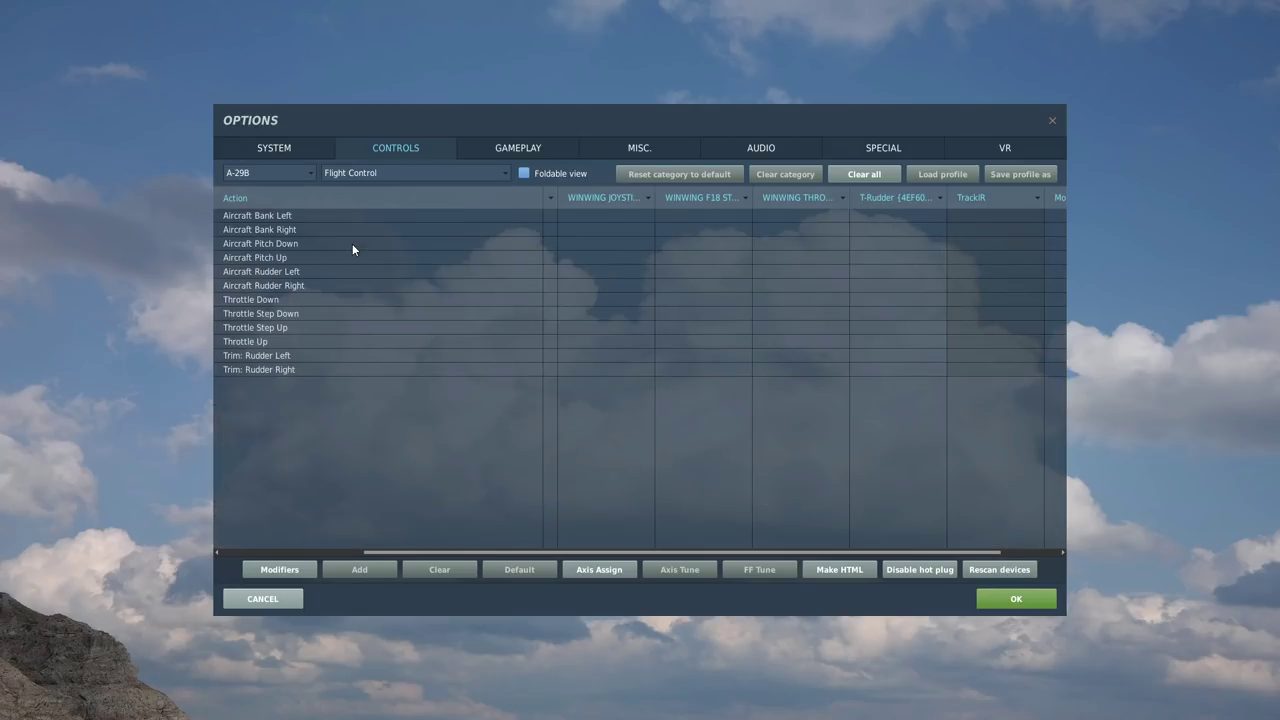
left_click(404, 173)
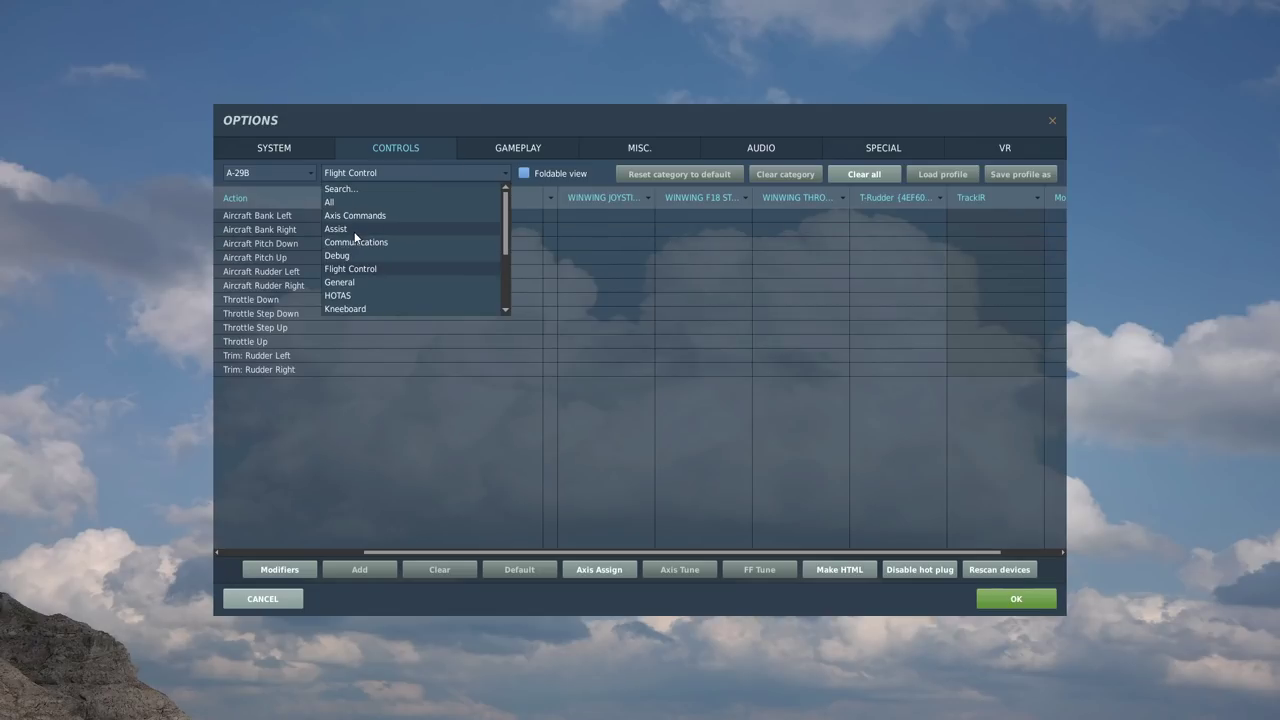
left_click(453, 445)
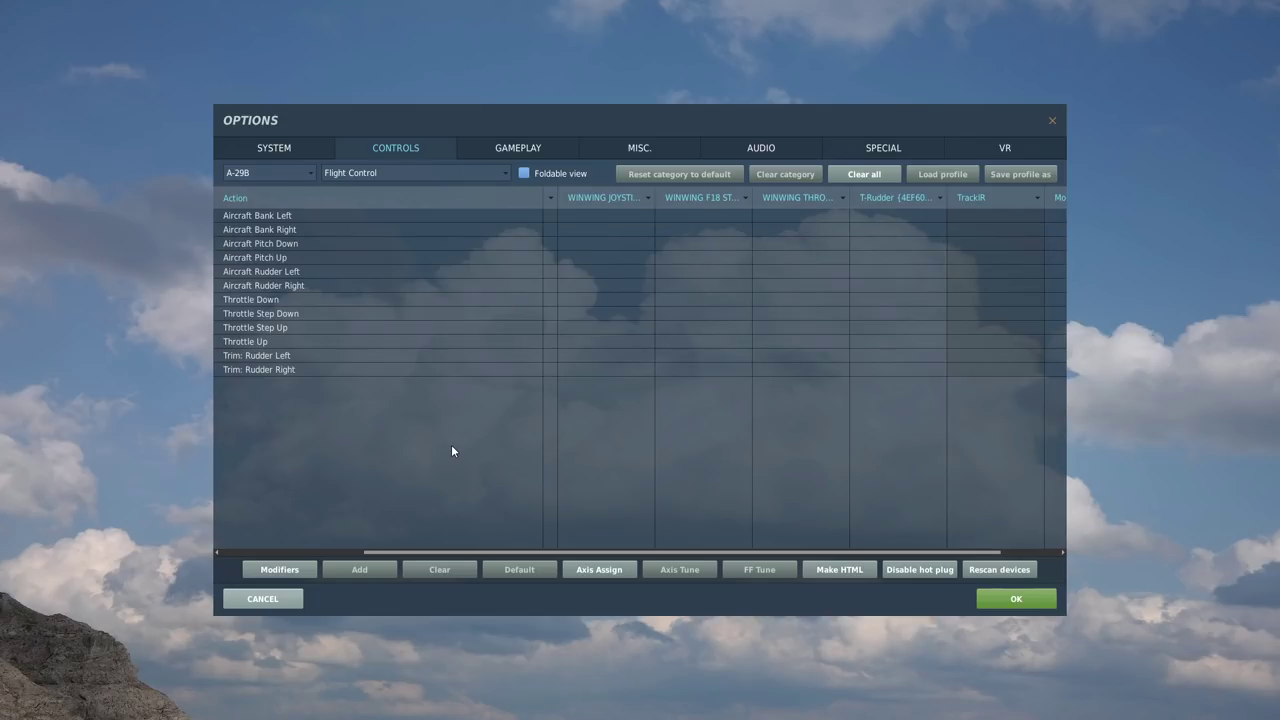
left_click(1016, 600)
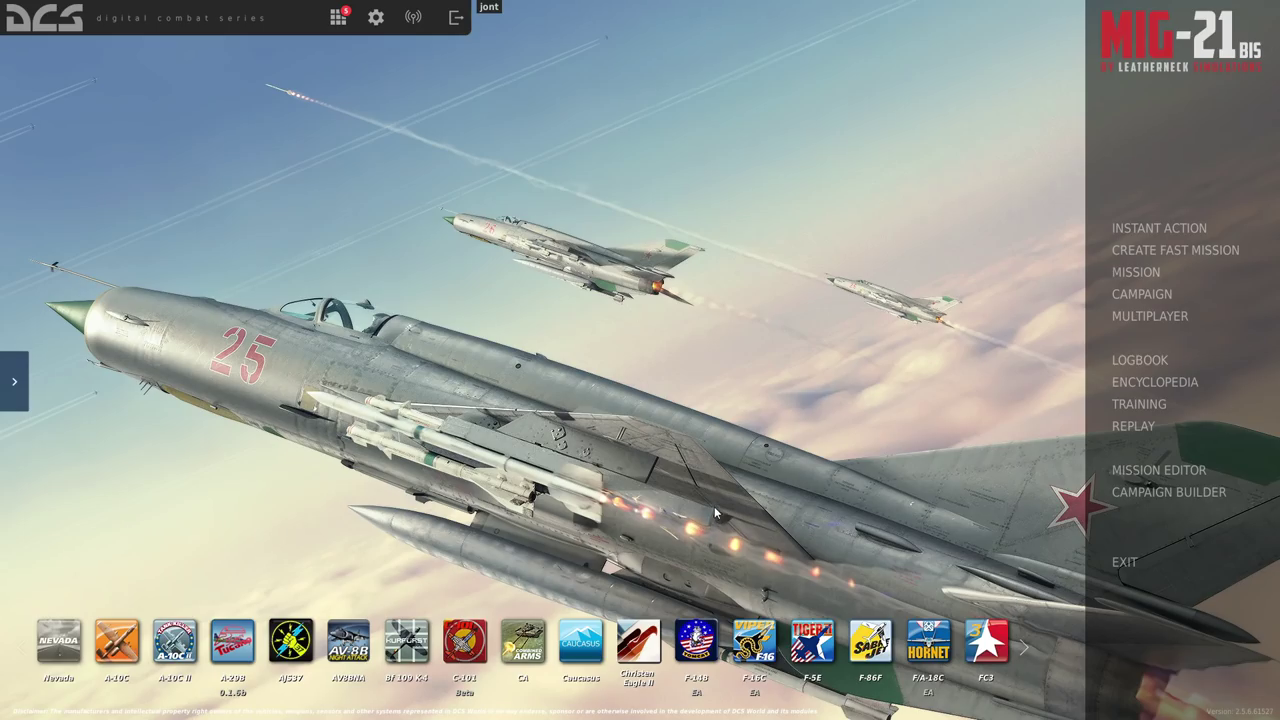
Step: Open the Mission Editor and place a new airplane group on the Senaki-Kolkhi apron near parking spot 21
left_click(1138, 477)
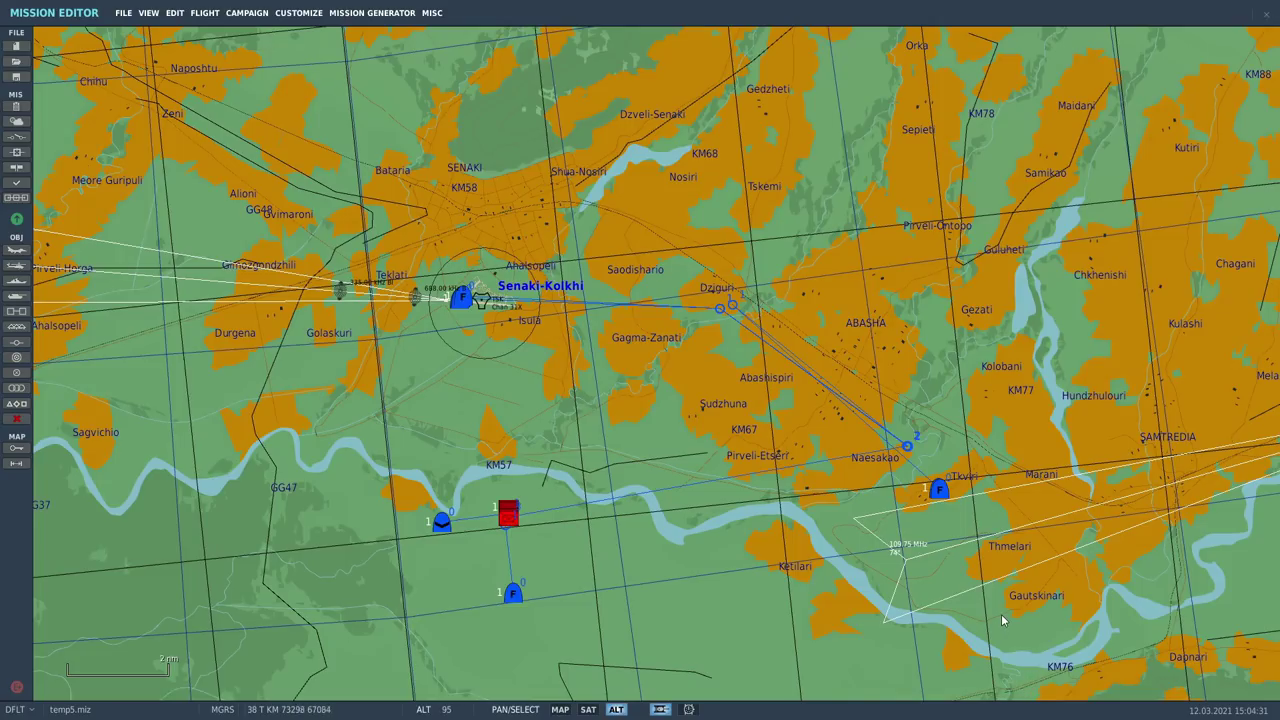
scroll(468, 280, "up", 6)
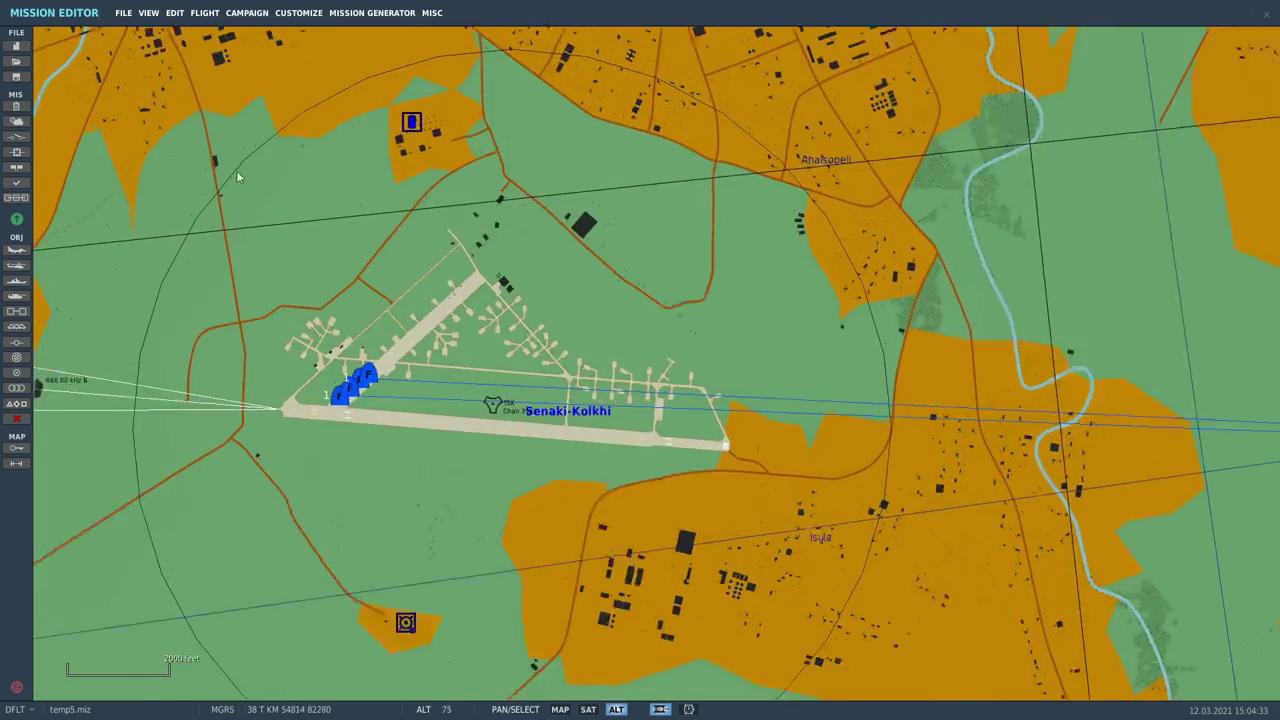
left_click(16, 253)
scroll(622, 375, "up", 3)
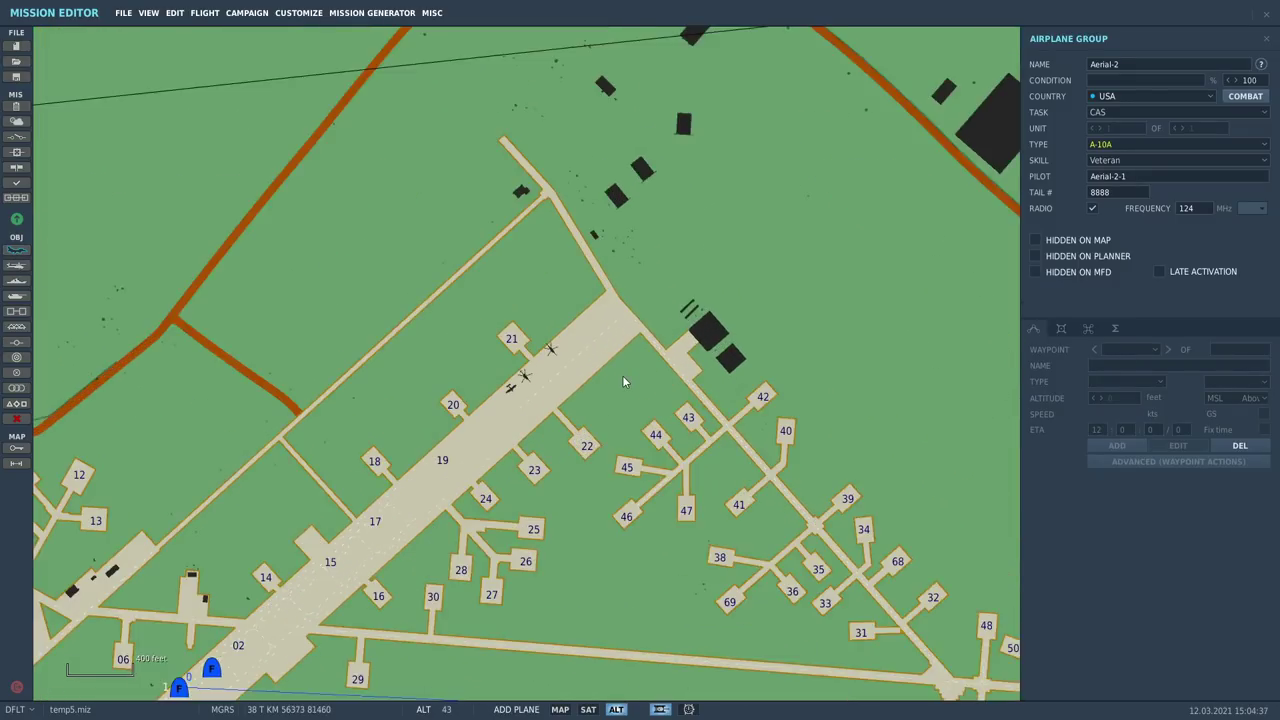
left_click(590, 327)
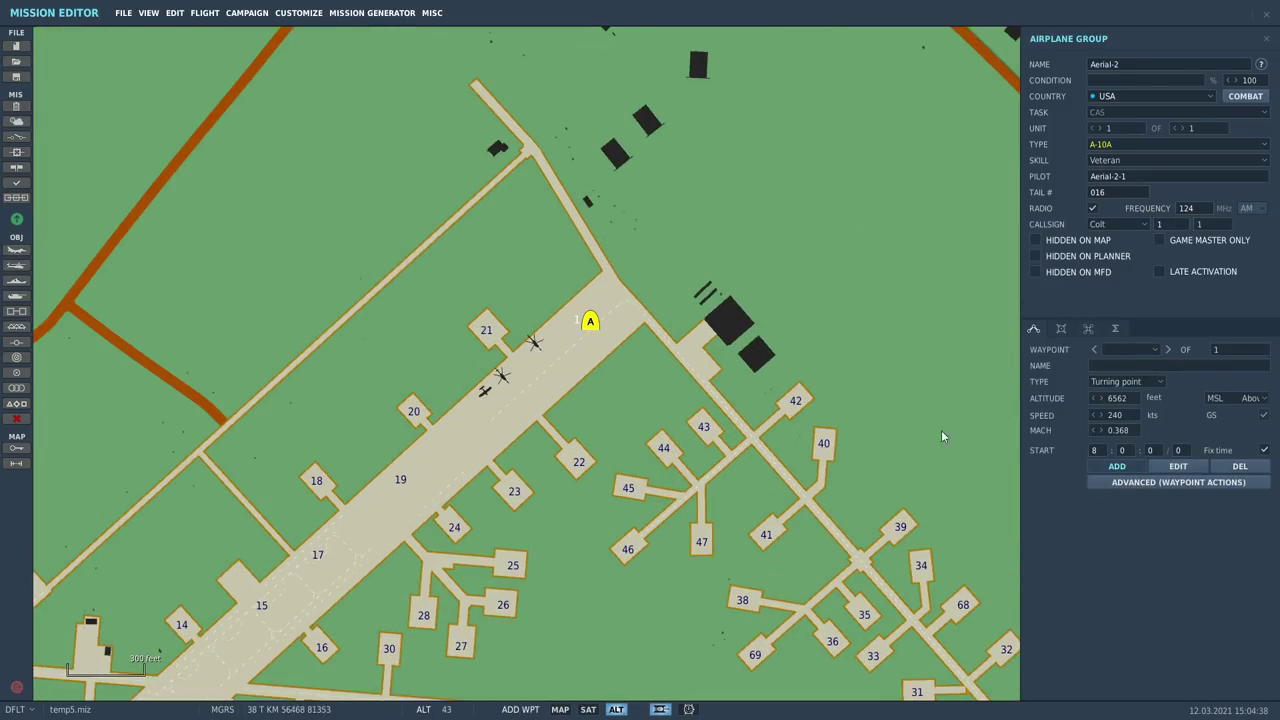
Step: Set the new airplane group's type to A-29B, its skill to Client and its waypoint type to Takeoff from parking hot
left_click(1104, 146)
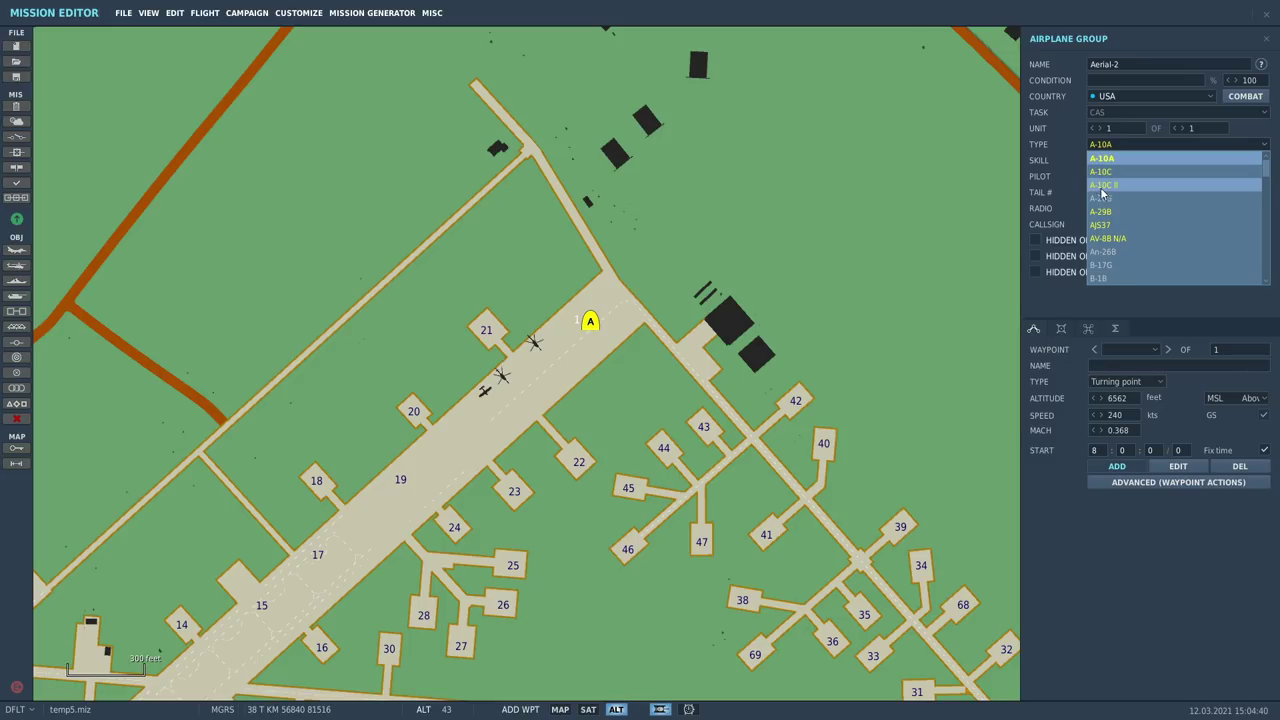
left_click(1104, 214)
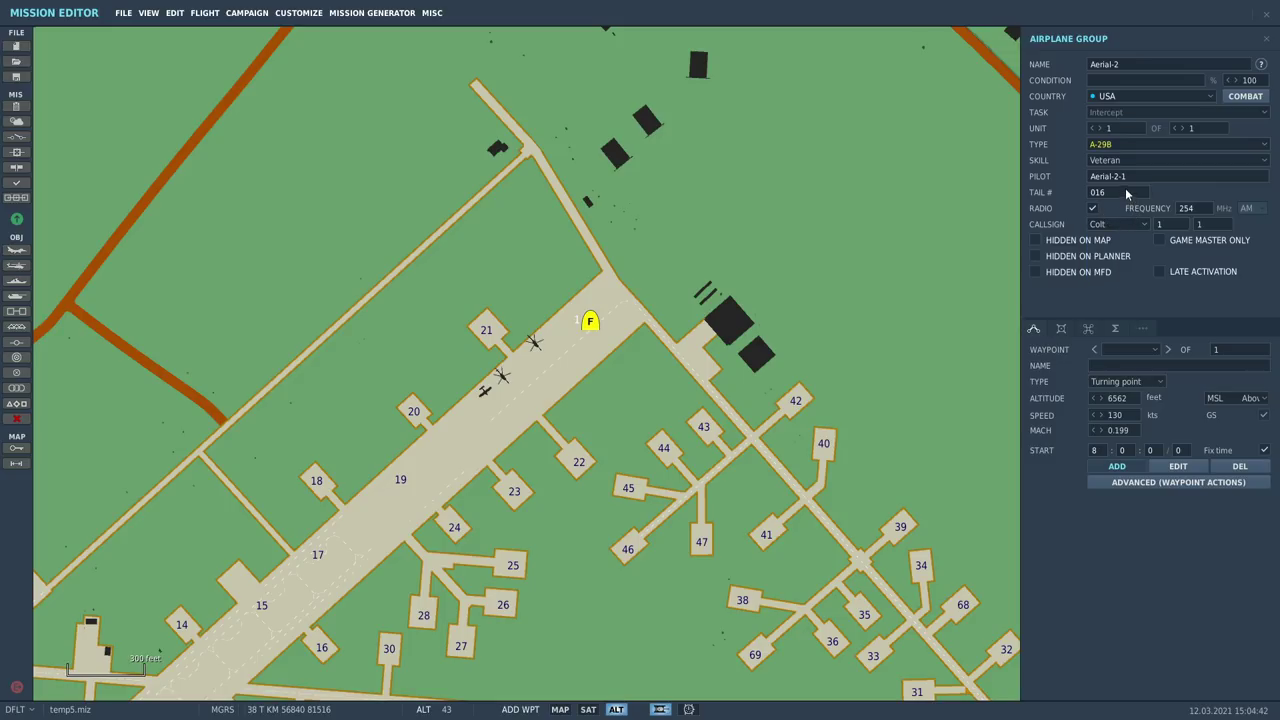
left_click(1106, 166)
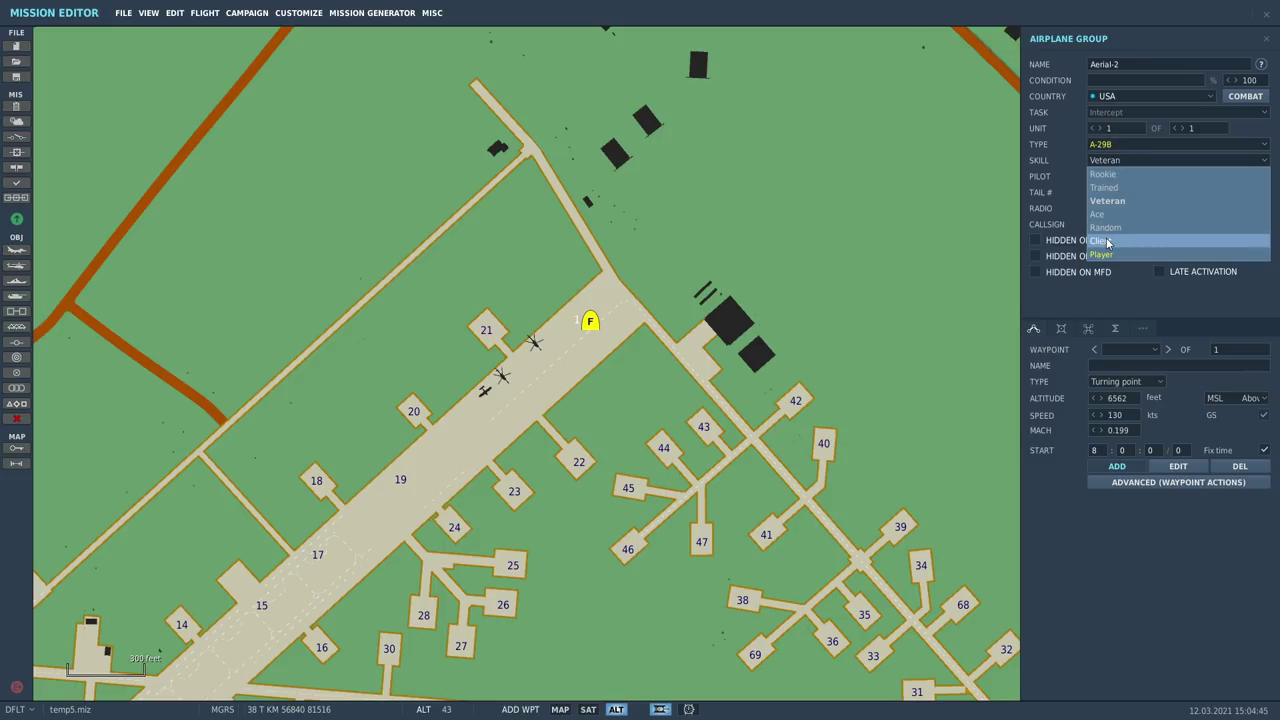
left_click(1107, 241)
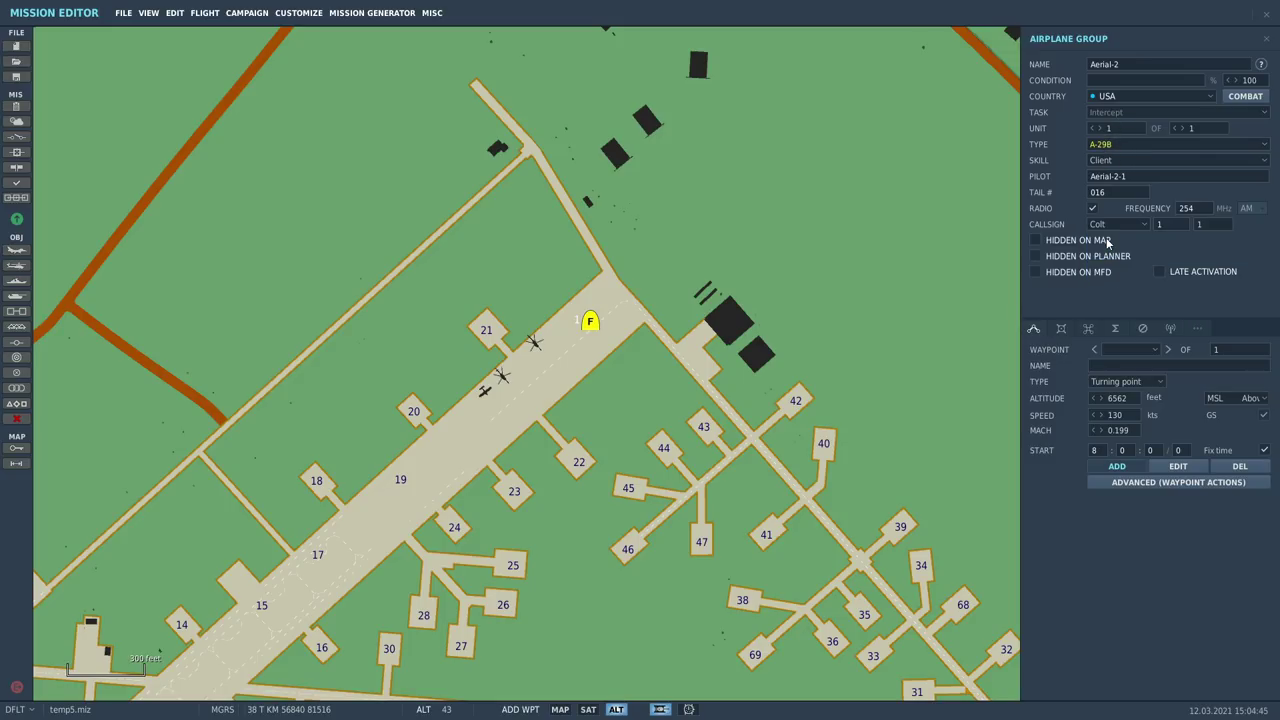
left_click(1135, 382)
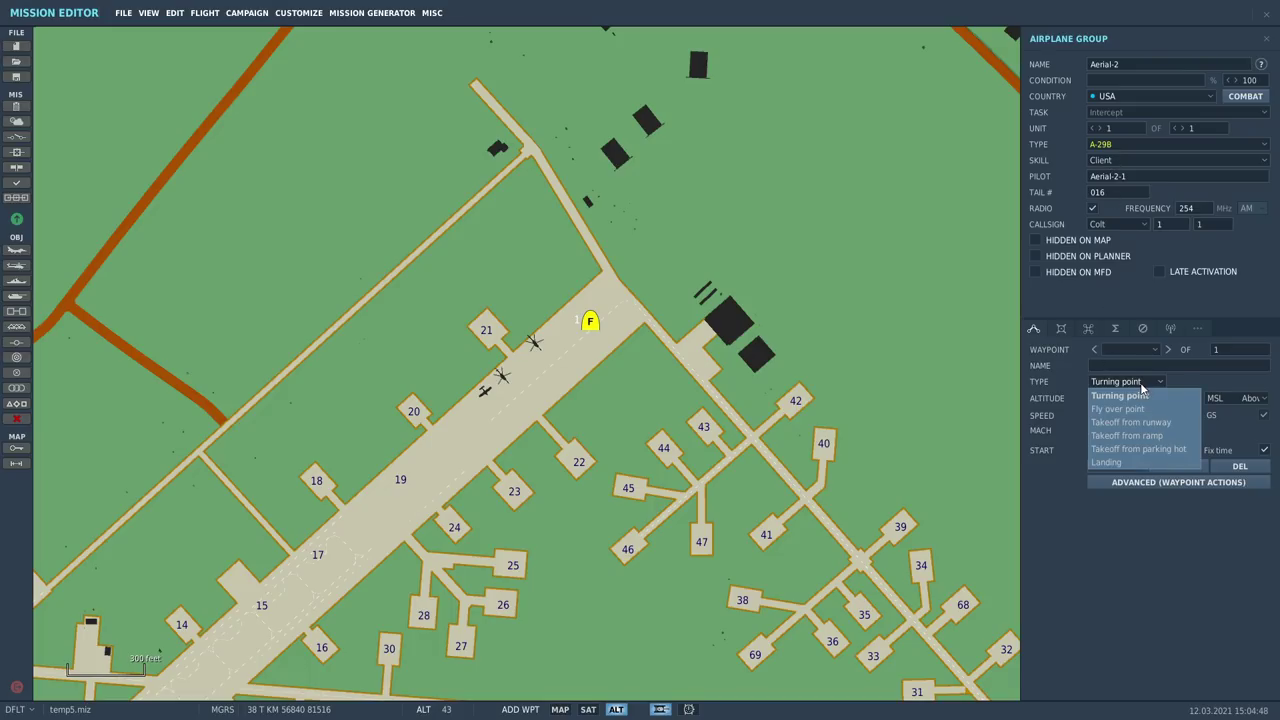
left_click(1135, 450)
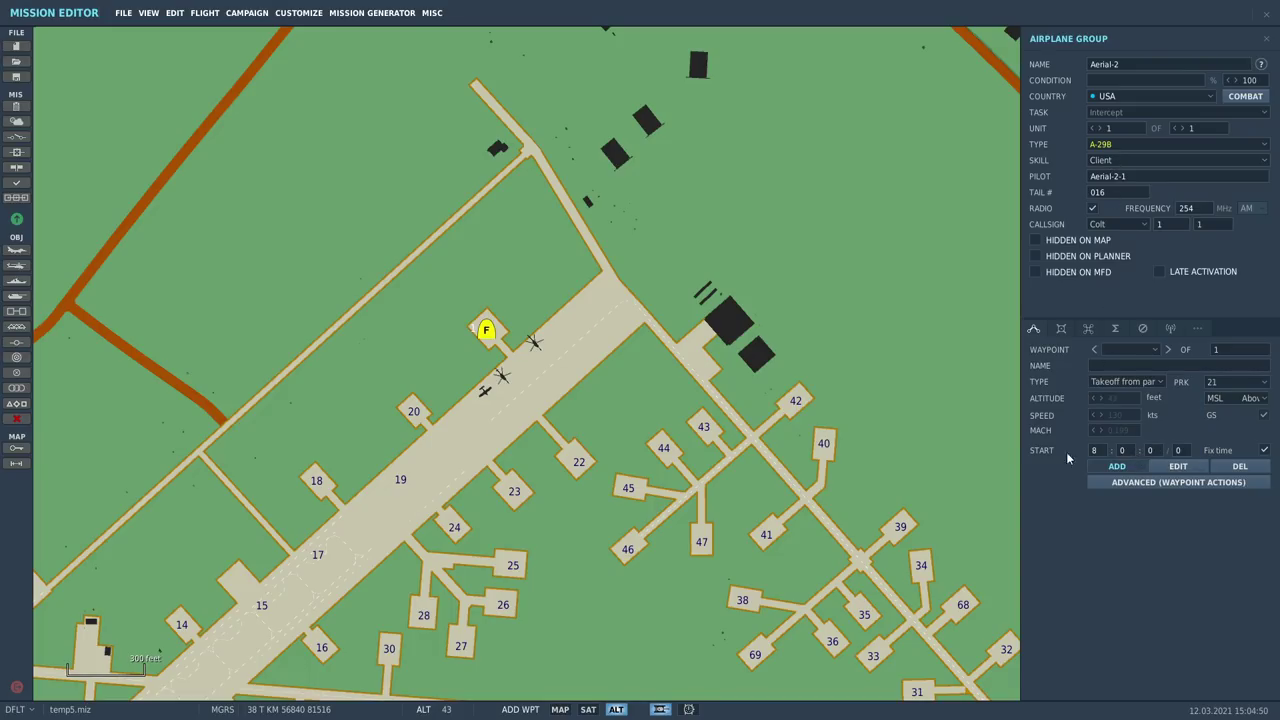
Step: Open the new A-29B's loadout, look at the weapon categories and bombs offered for pylon 1, and close the Loadout Editor
left_click(1064, 331)
right_click(604, 193)
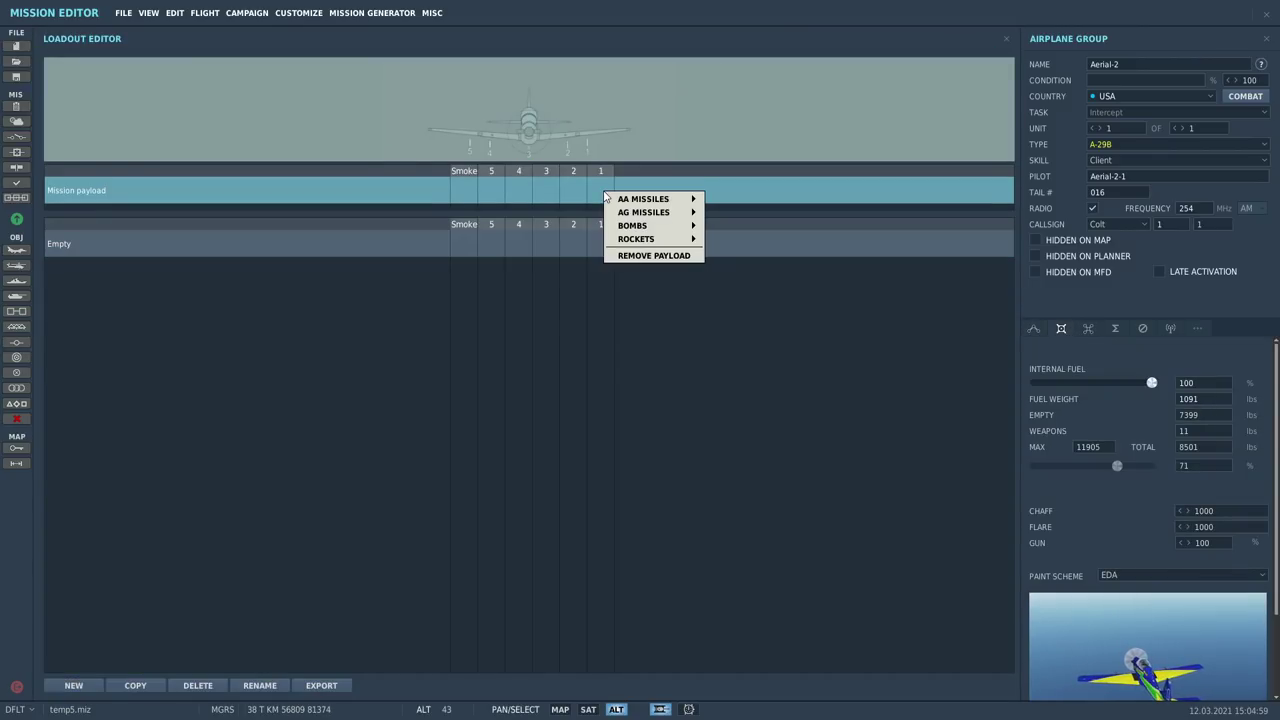
mouse_move(615, 225)
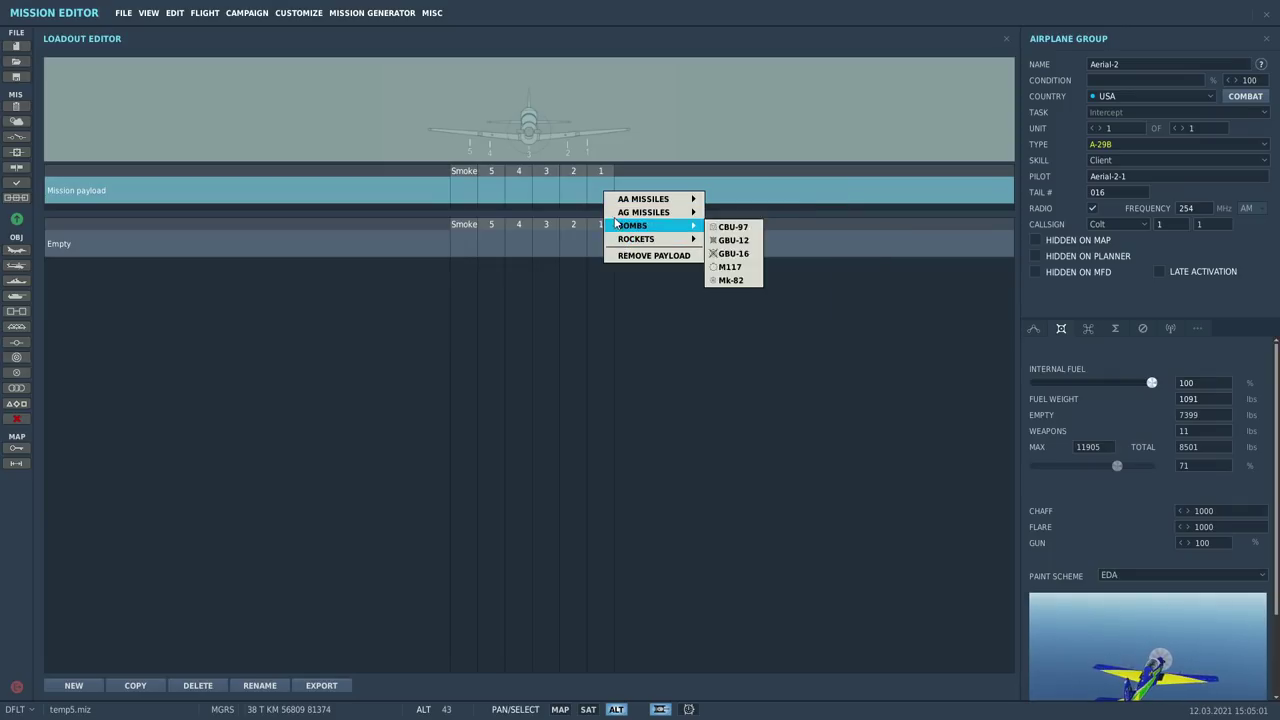
left_click(1006, 40)
left_click(1006, 40)
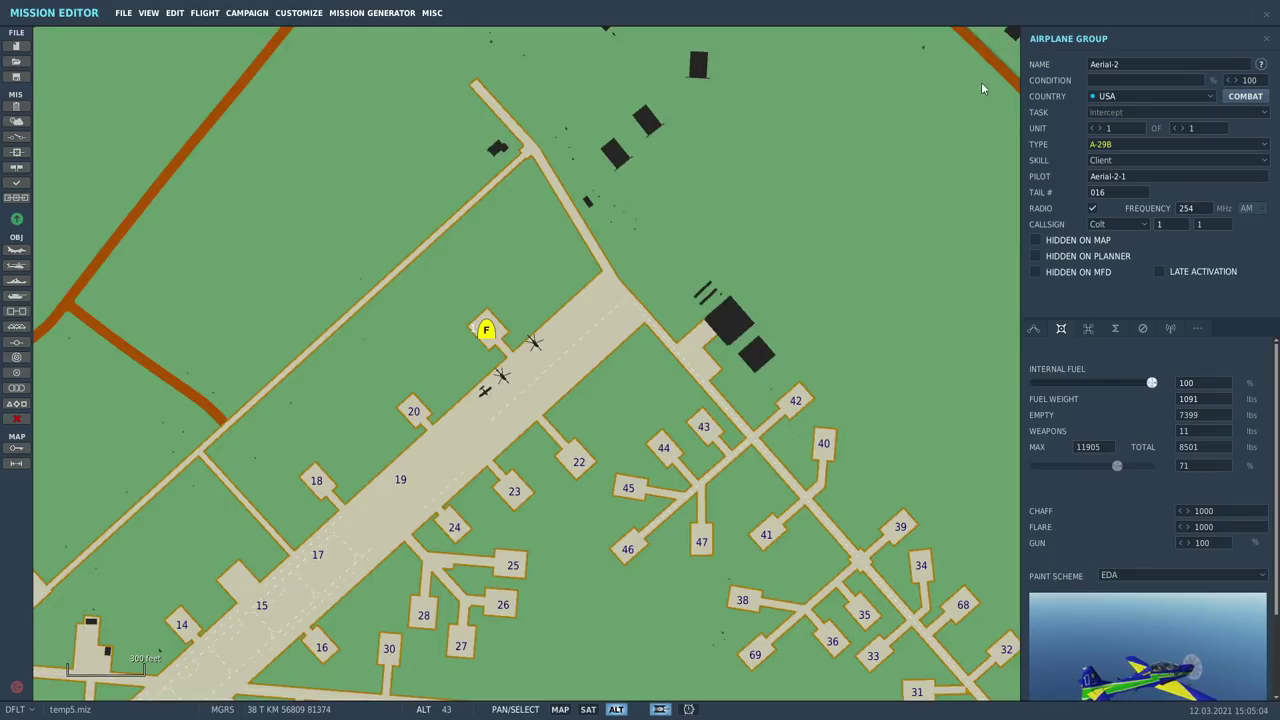
Step: Remove the new A-29B group from parking spot 21 and select the existing two-ship A-29B group at parking 01 near the runway
left_click(497, 357)
scroll(550, 268, "down", 4)
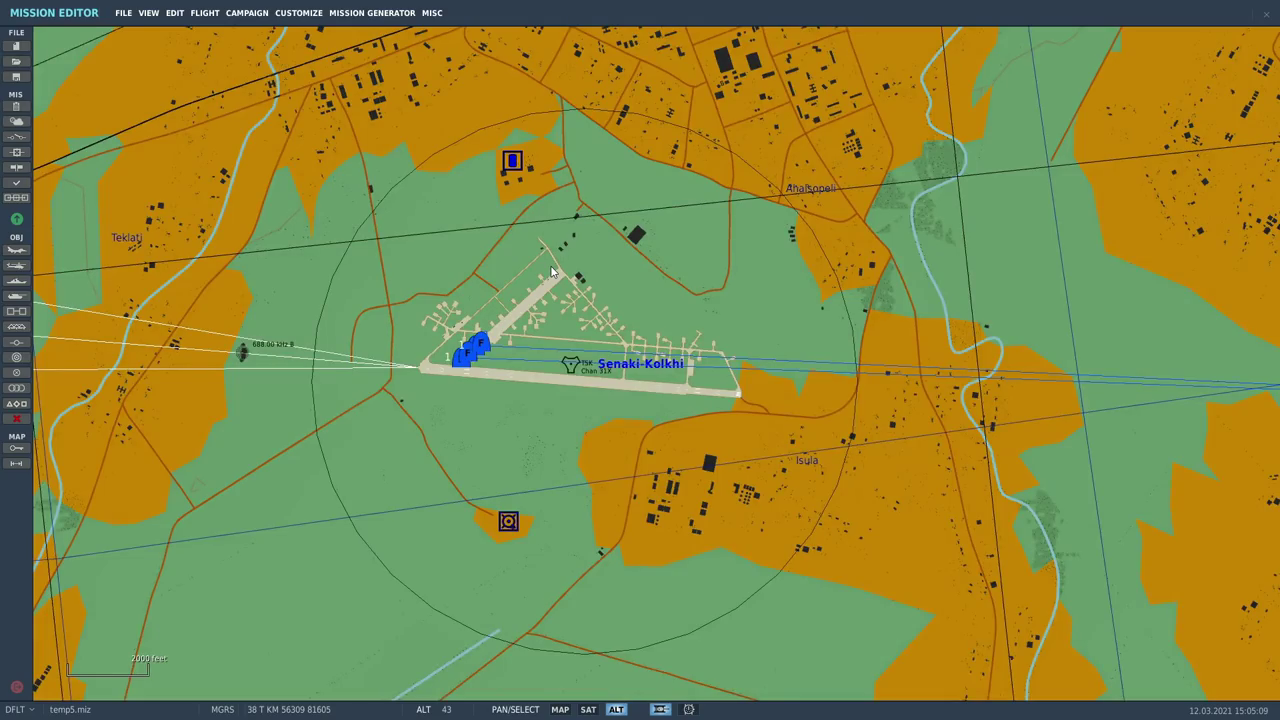
scroll(475, 335, "up", 5)
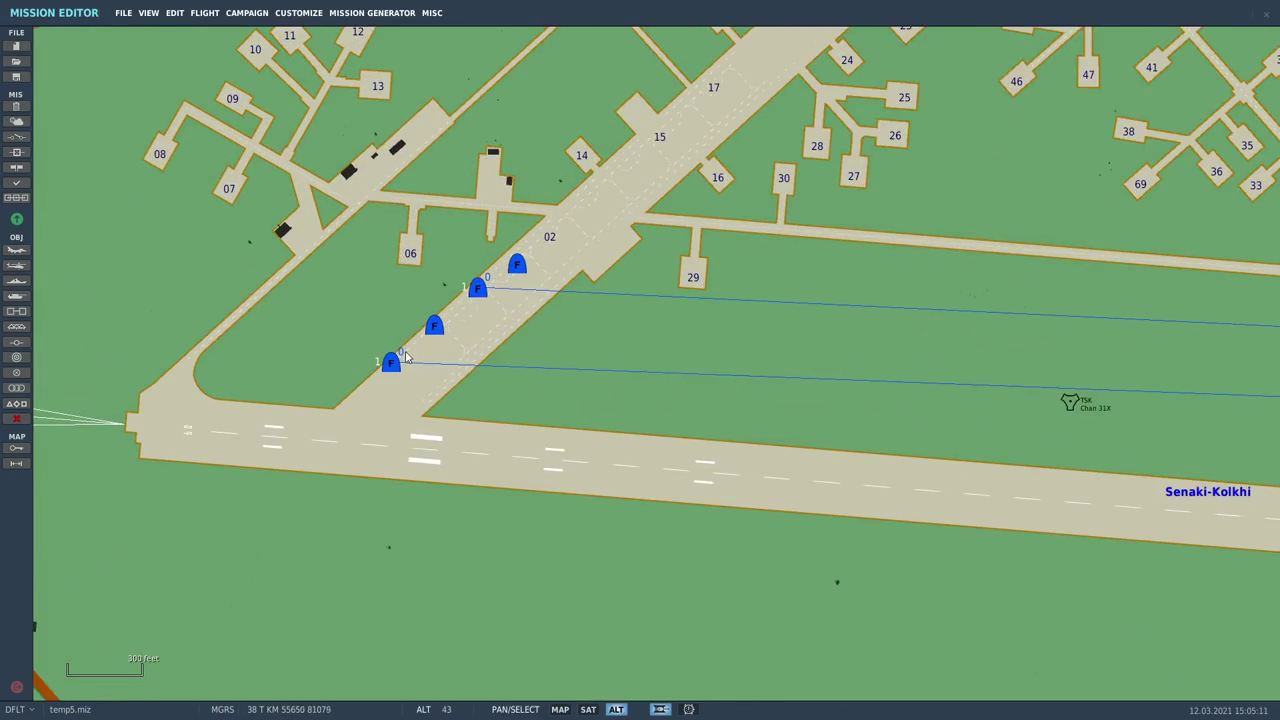
left_click(393, 363)
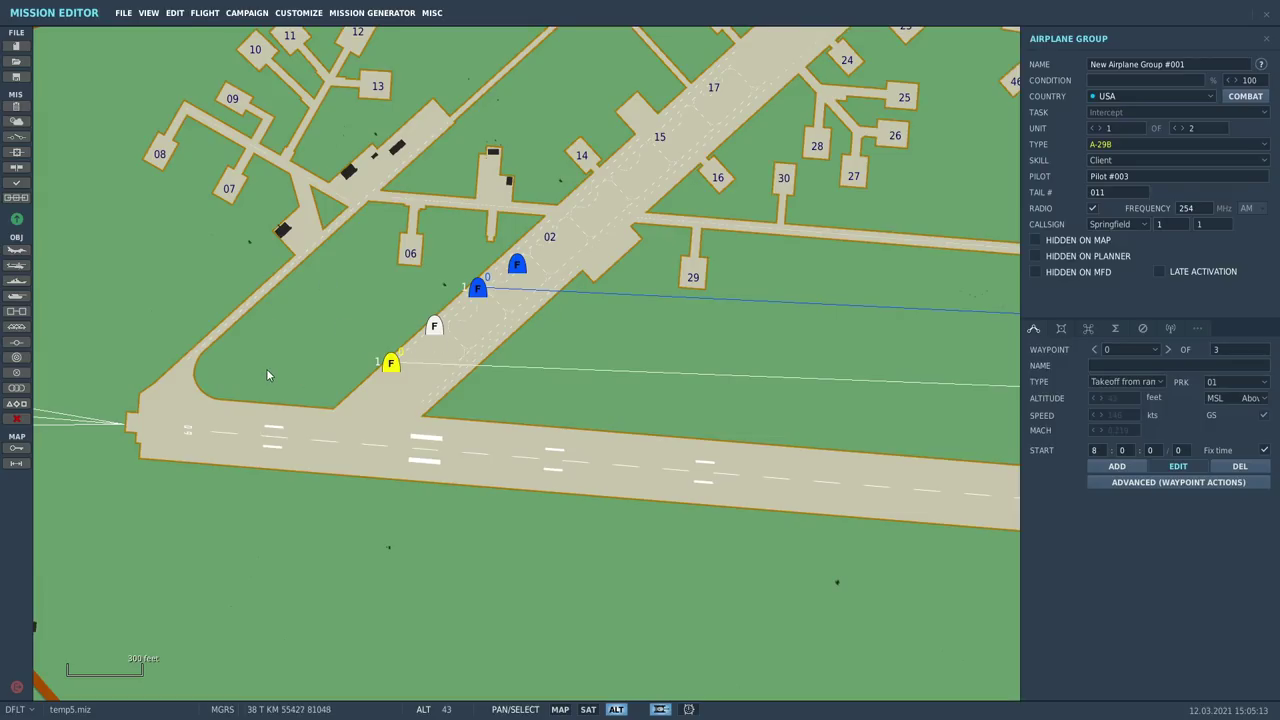
scroll(262, 368, "down", 8)
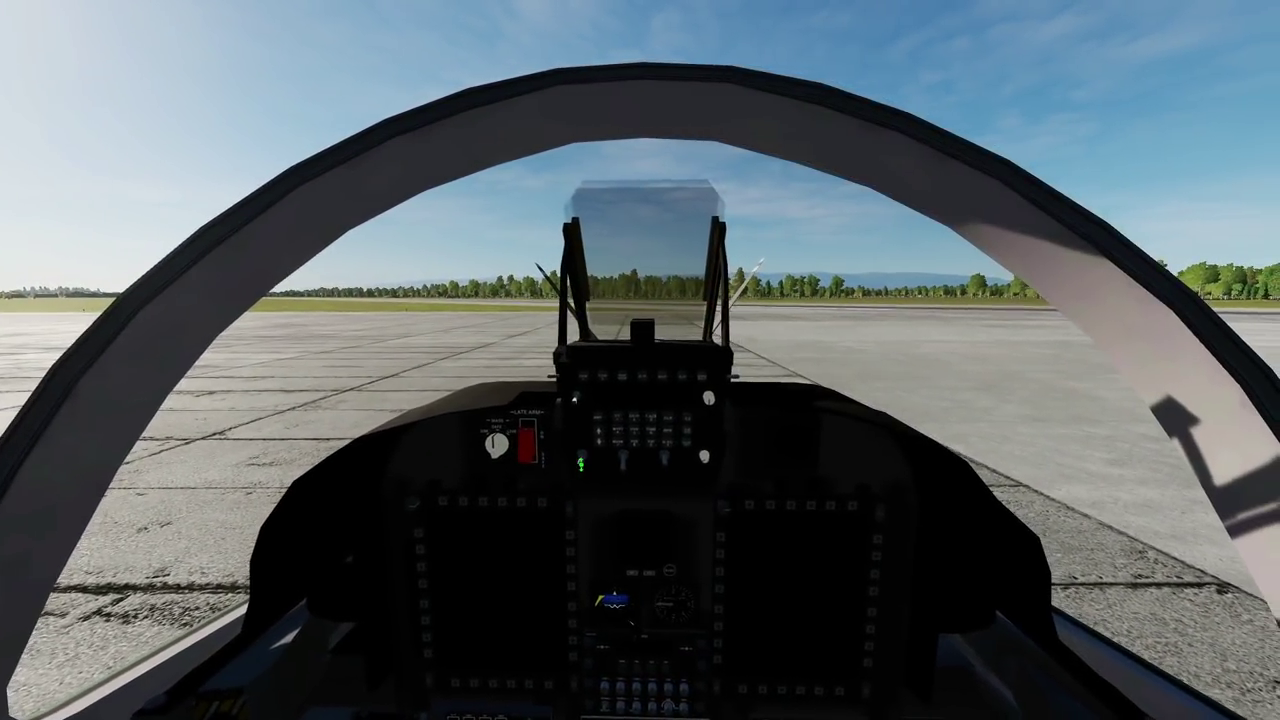
Step: Bring up the in-mission menu from the A-29B cockpit and open the control options
key("Escape")
left_click(614, 377)
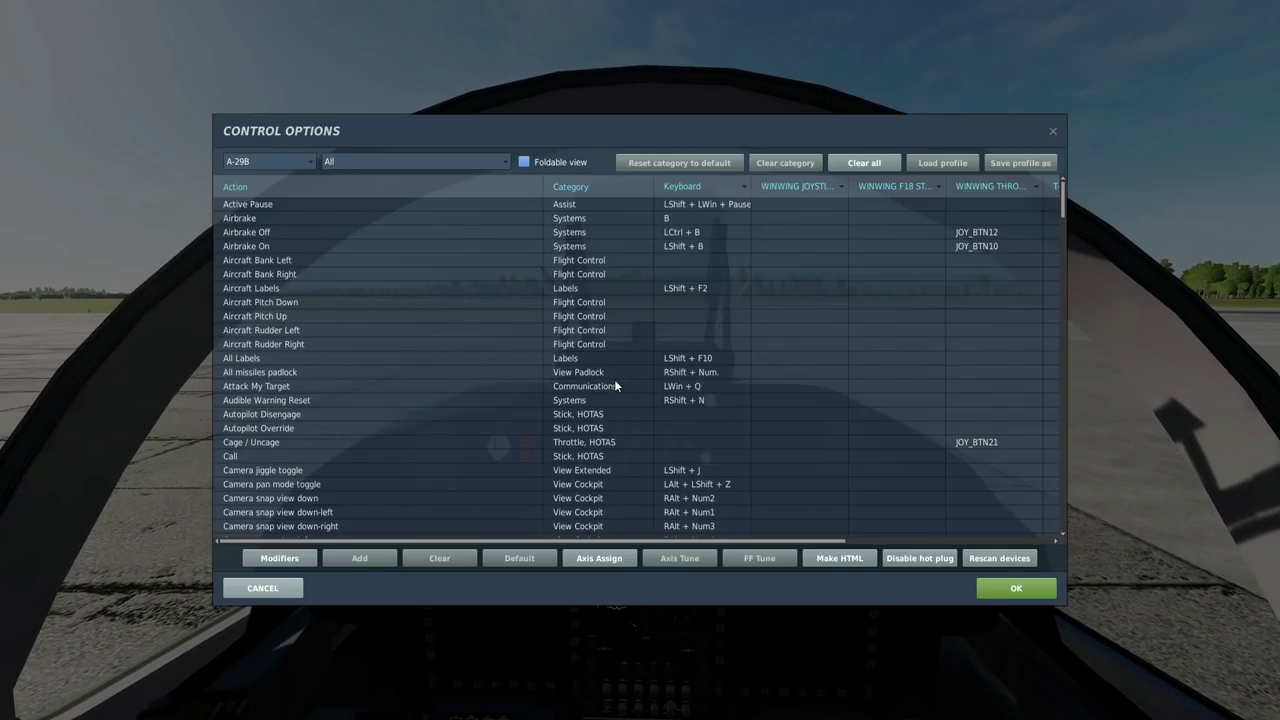